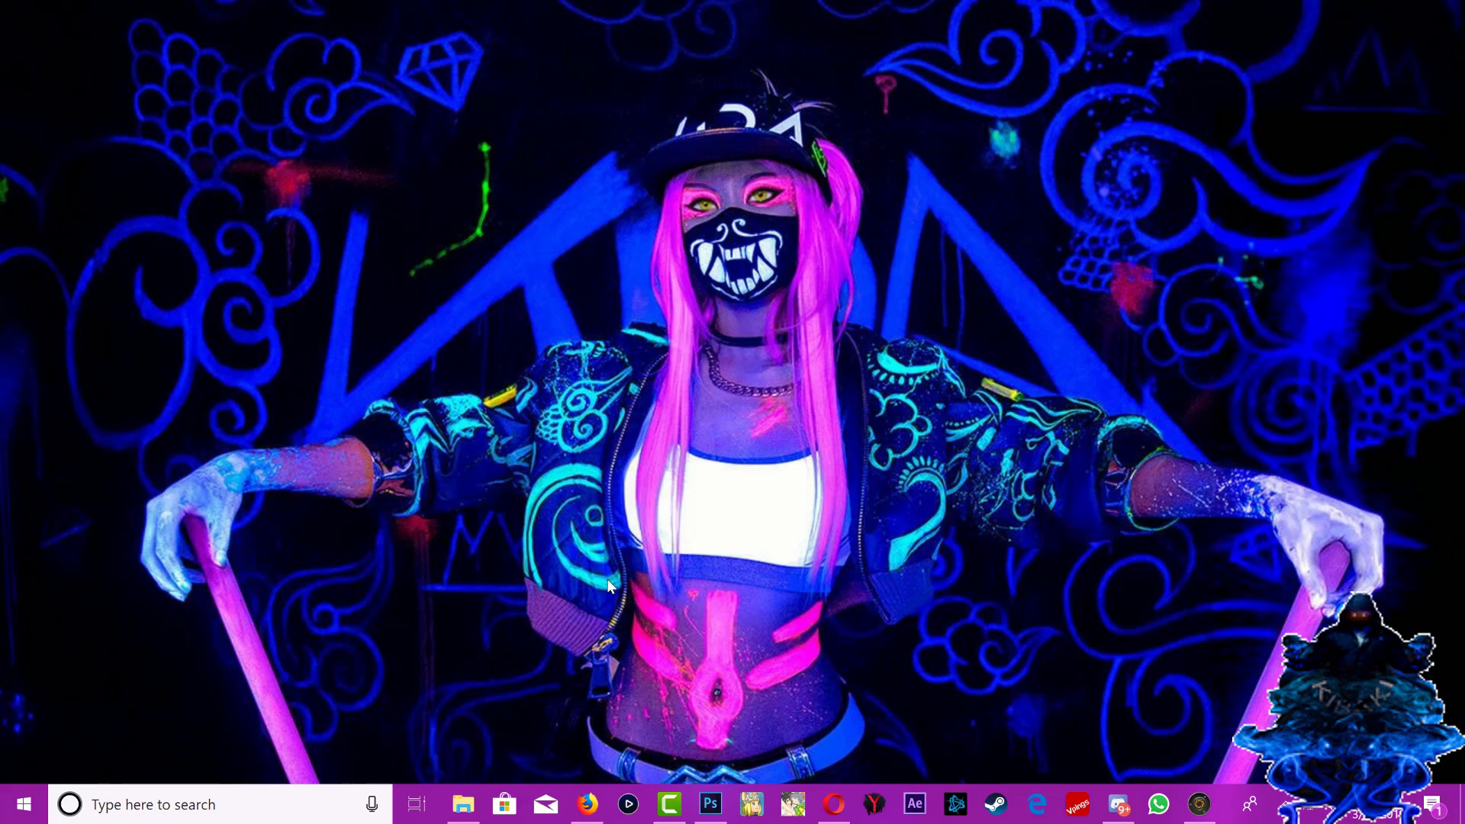
# Step: Locate the Kibaki Han Miniweb 4.84.2 HFW folder inside the HFW 4.84.2 update folder and peek inside it
pyautogui.click(462, 805)
pyautogui.moveTo(517, 545); pyautogui.dragTo(826, 496)
pyautogui.click(416, 244)
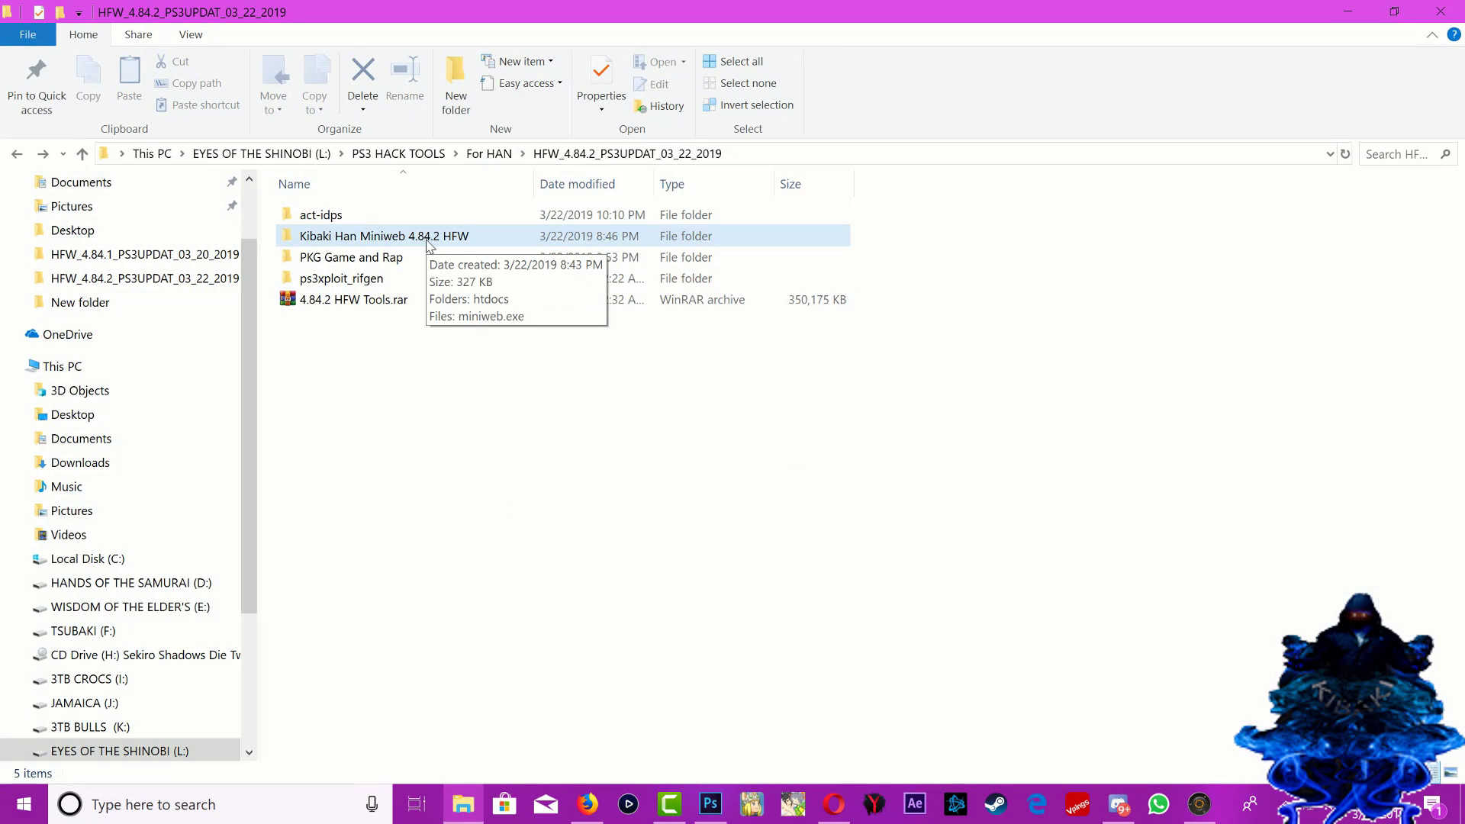
pyautogui.doubleClick(427, 242)
pyautogui.hotkey('alt', 'Left')
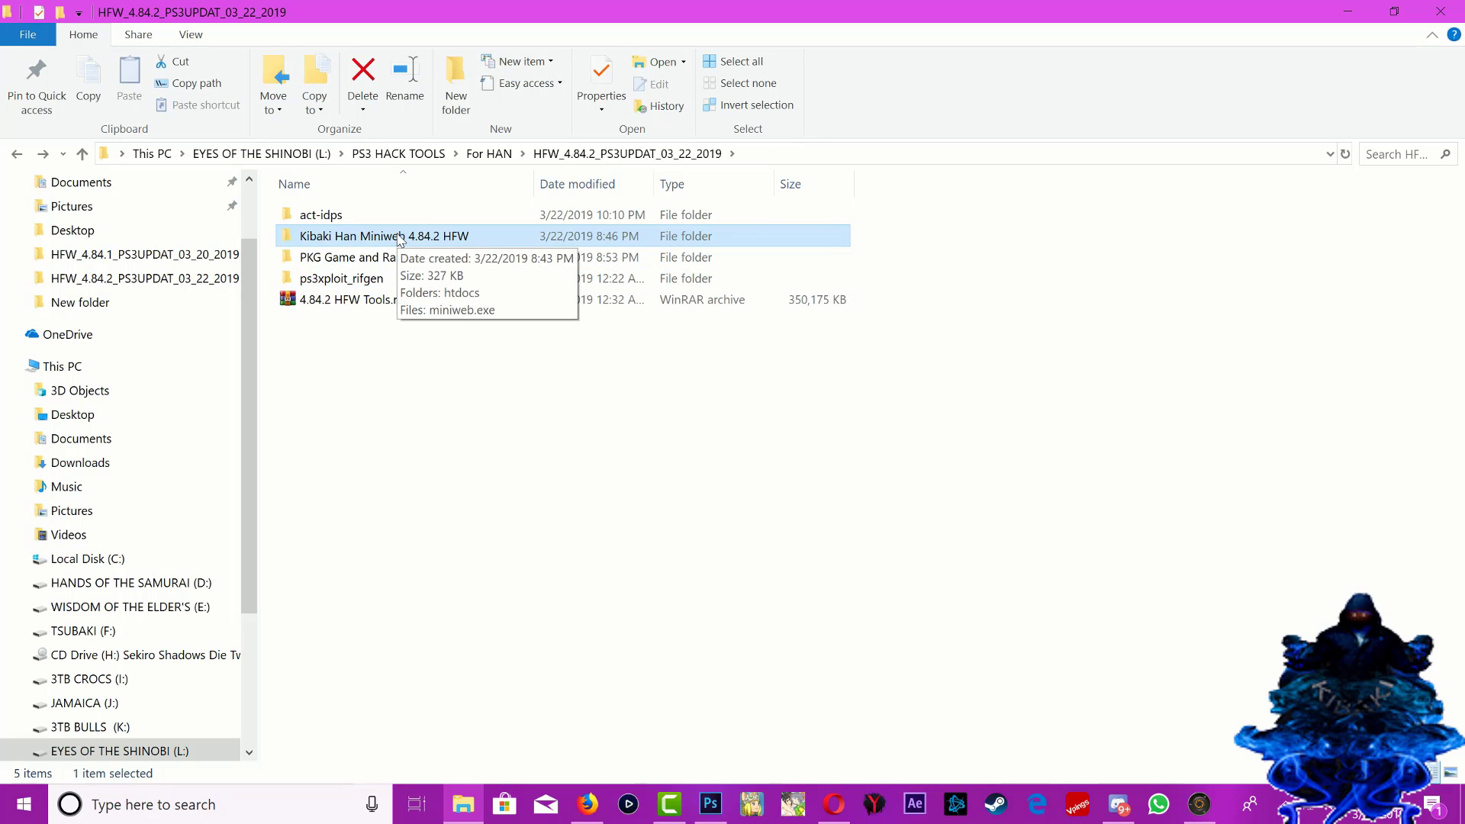
# Step: Delete the Kibaki Han Miniweb folder, confirming it goes to the Recycle Bin
pyautogui.rightClick(399, 238)
pyautogui.click(438, 716)
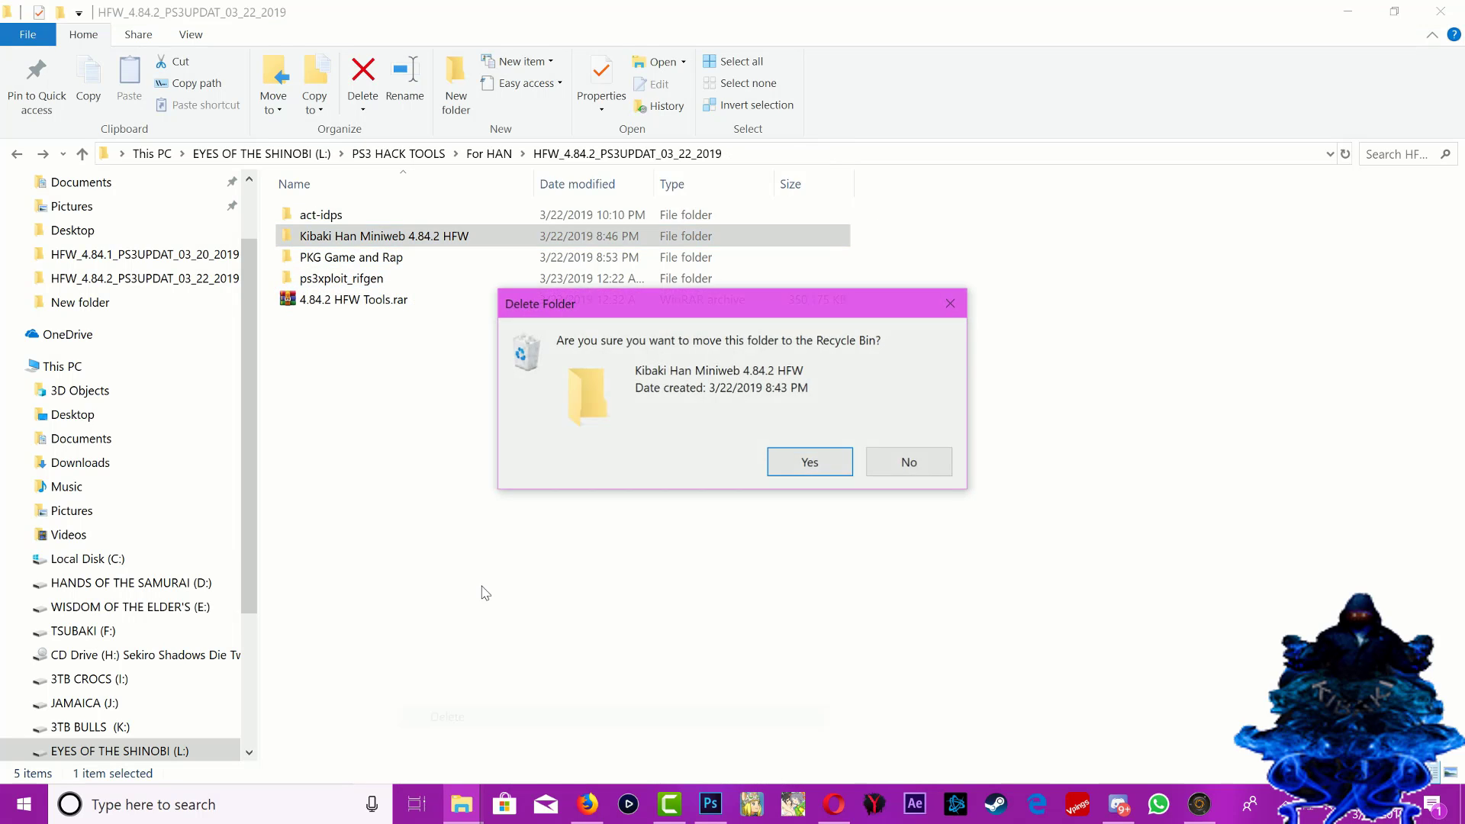
pyautogui.click(808, 467)
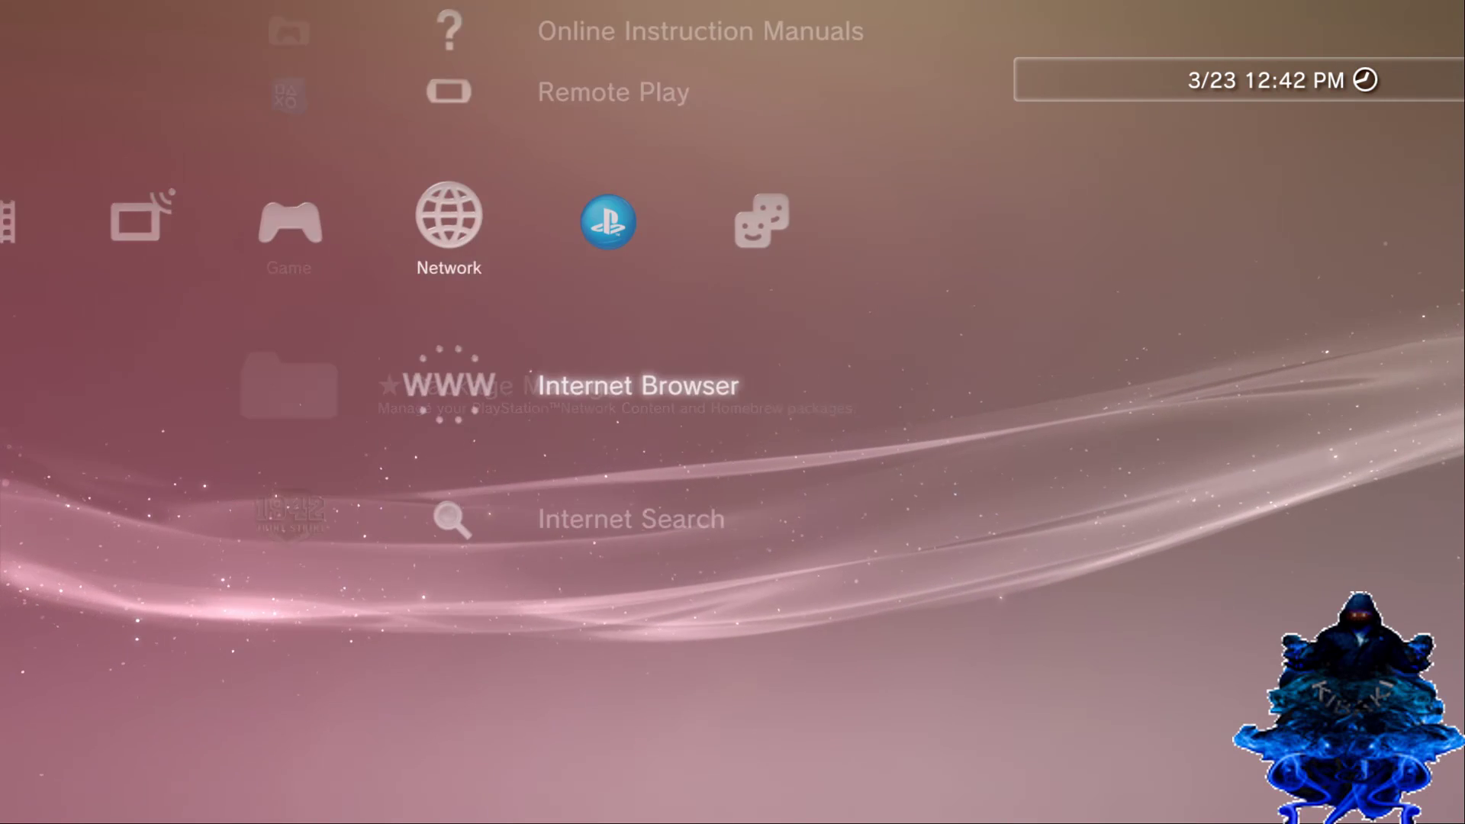
# Step: Attempt to start 1942: Joint Strike from the Game column and dismiss error 80029517
pyautogui.press('Left')
pyautogui.press('Down')
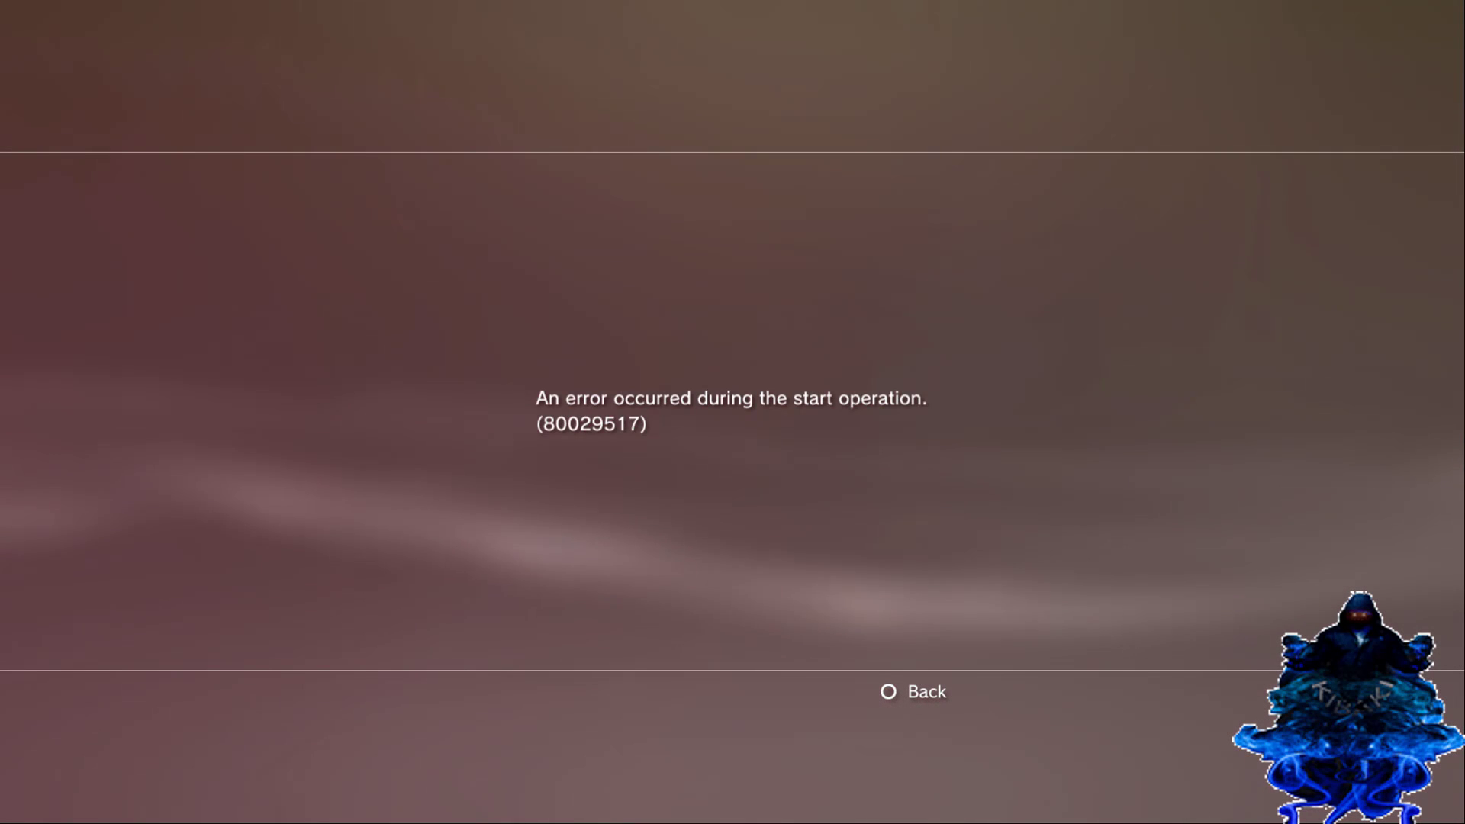
pyautogui.press('Escape')
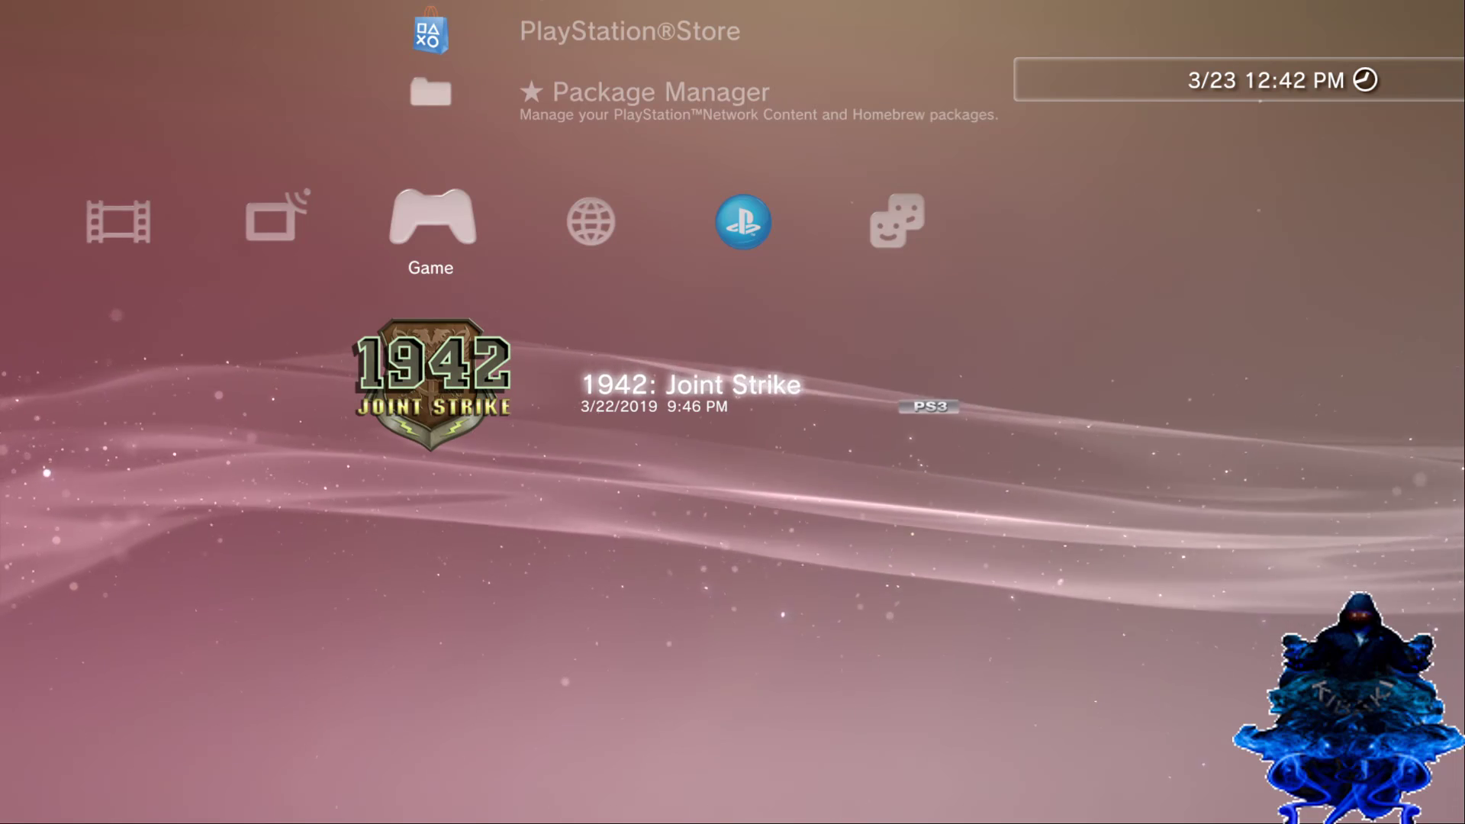
# Step: Launch the Internet Browser from the Network category on a blank page
pyautogui.press('Up')
pyautogui.press('Right')
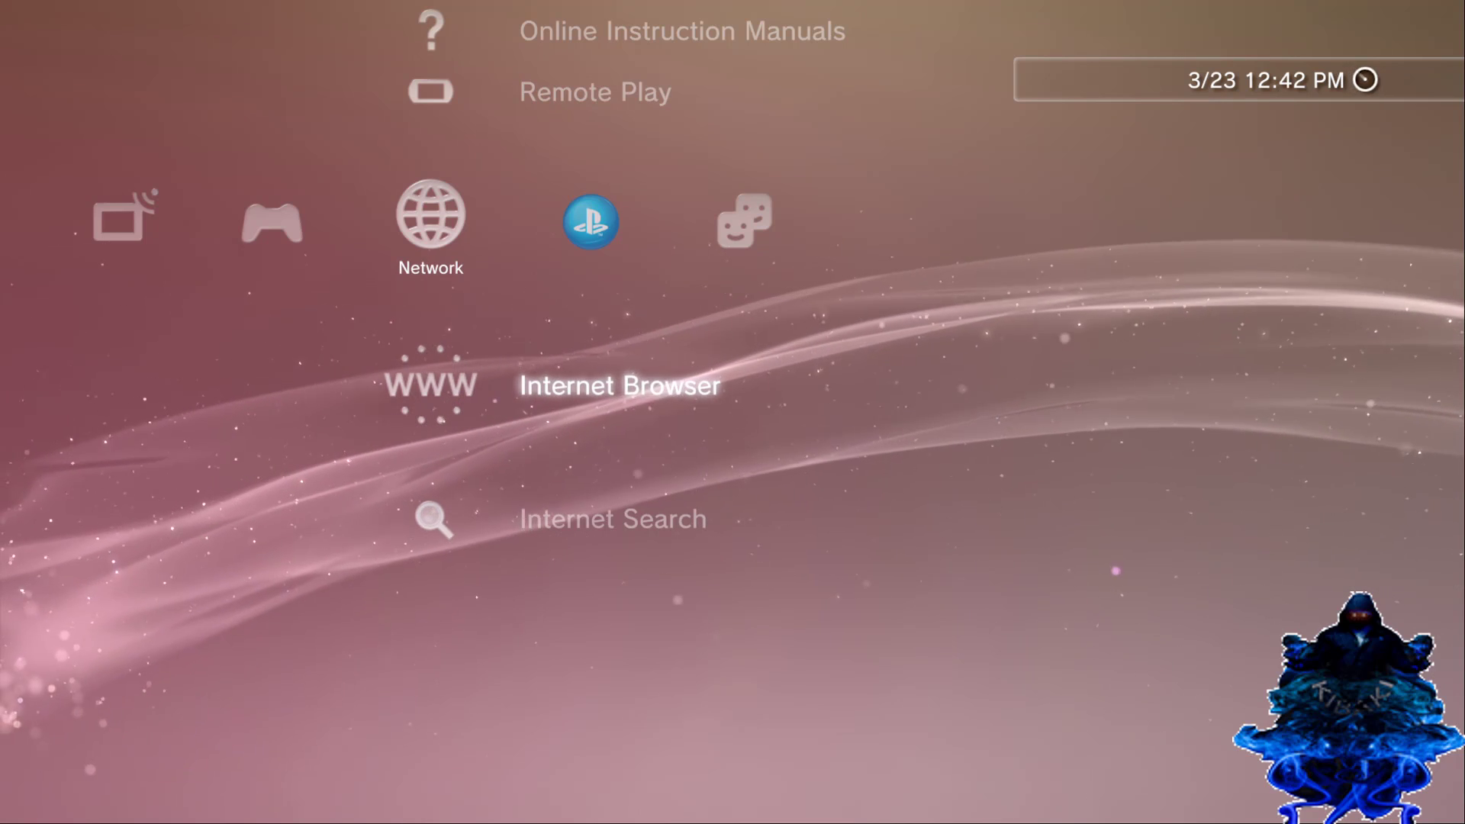
pyautogui.press('Return')
pyautogui.press('Return')
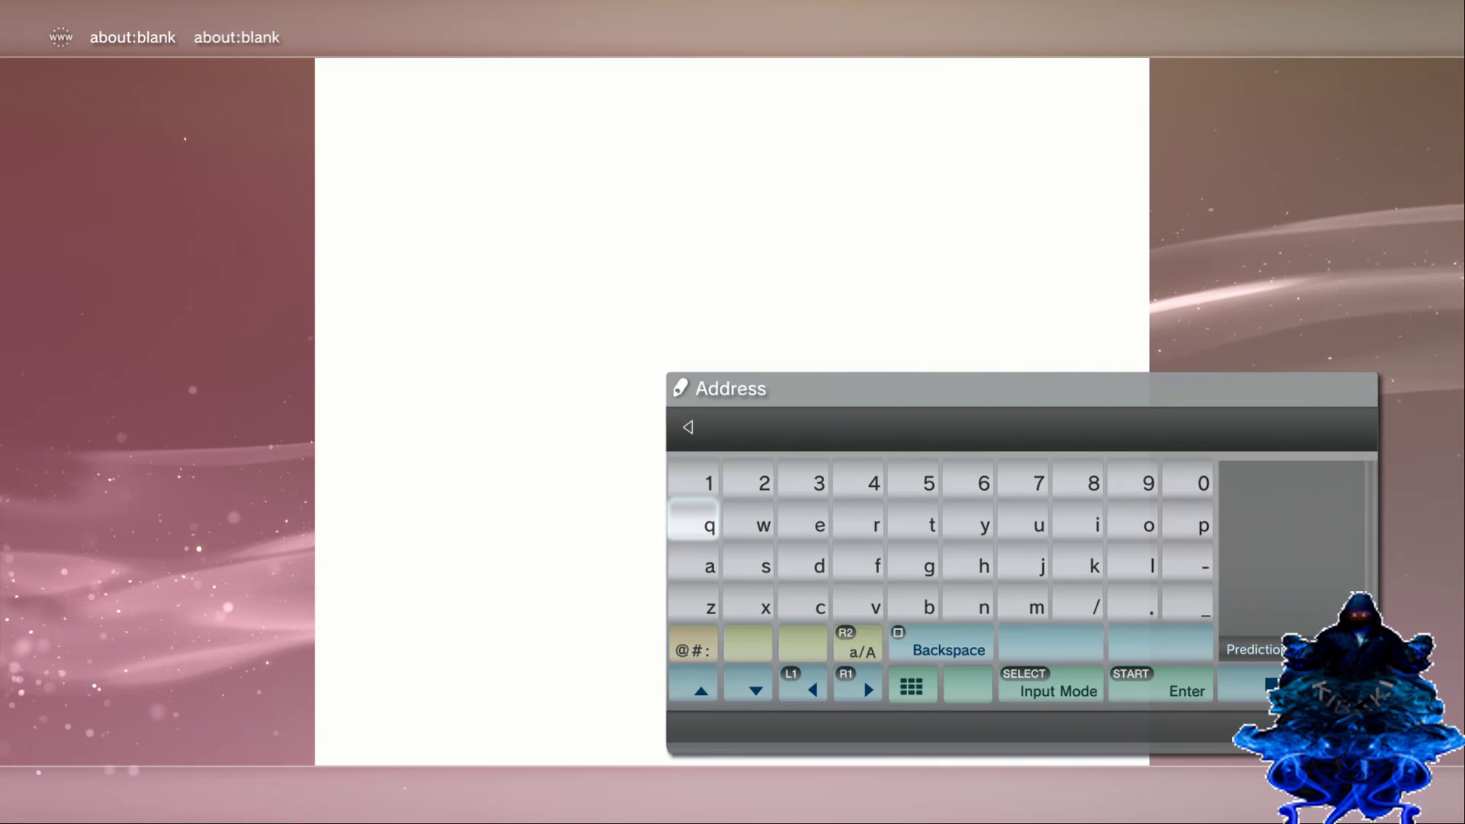
pyautogui.write('p')
# Step: Load ps3xploit.com from the address predictions and reach the 4.84 HFW/CFW HAN tools list
pyautogui.press('Down')
pyautogui.press('Return')
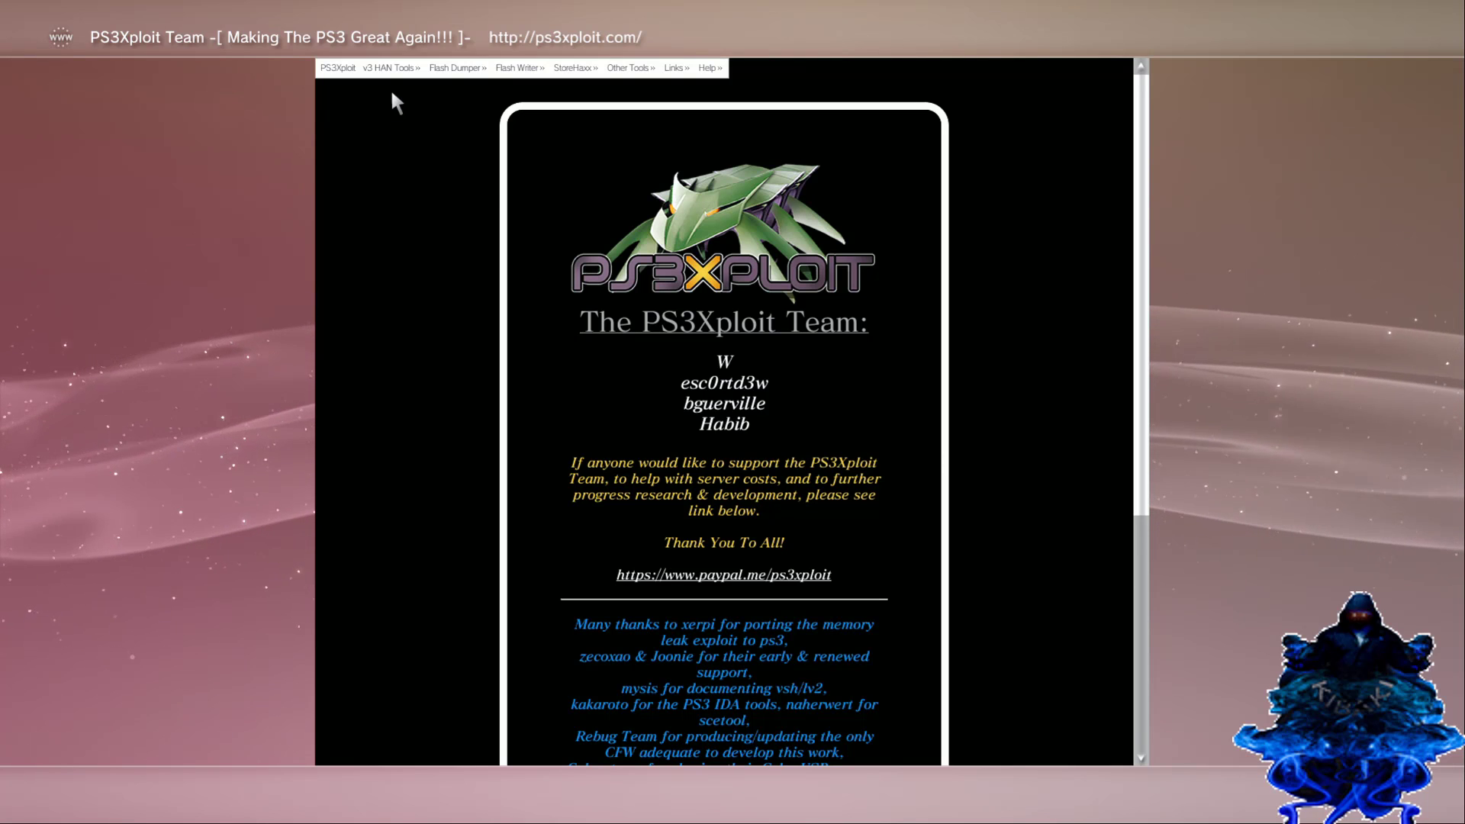
pyautogui.moveTo(391, 68)
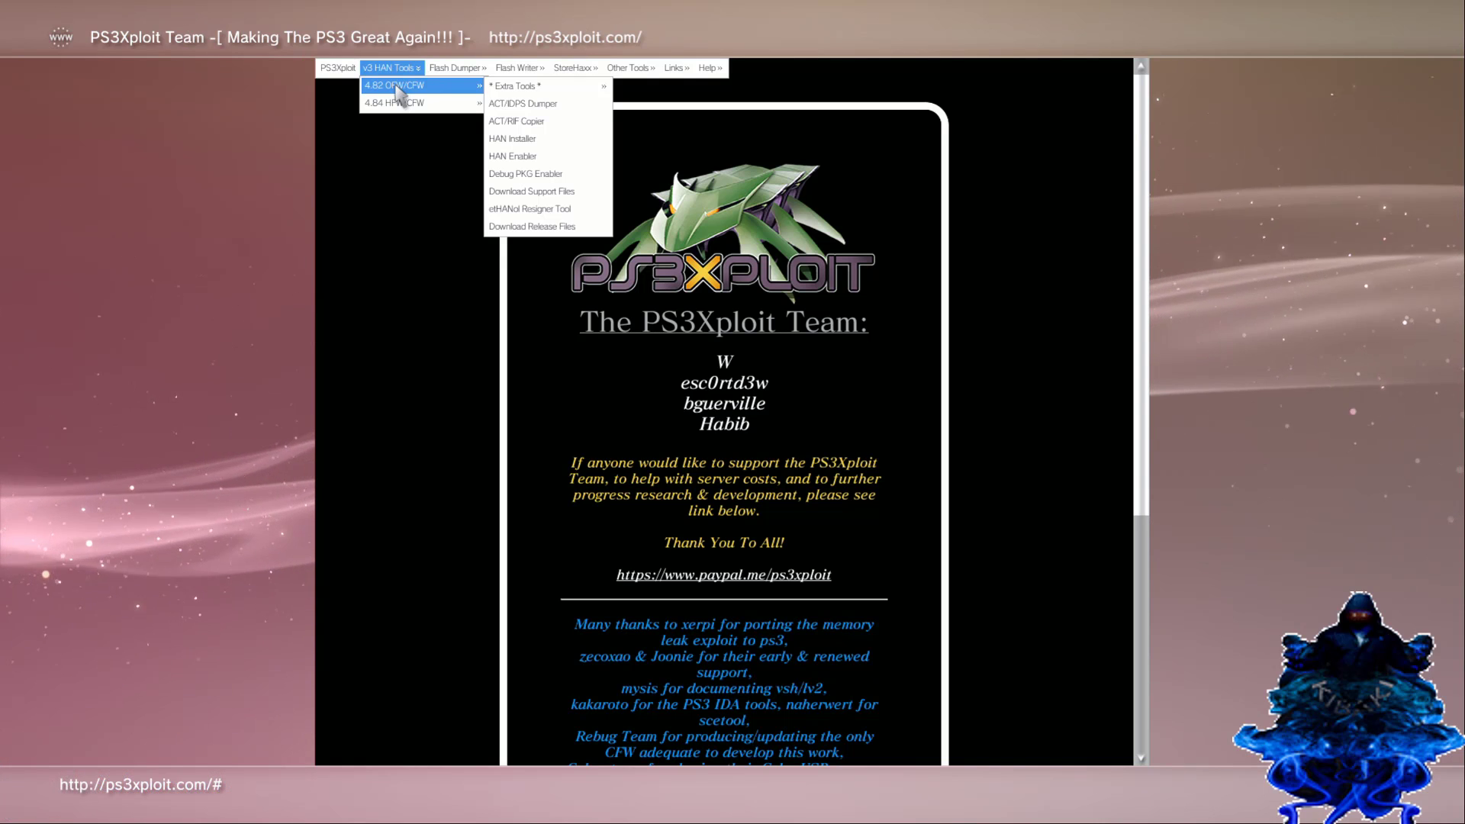
pyautogui.moveTo(395, 103)
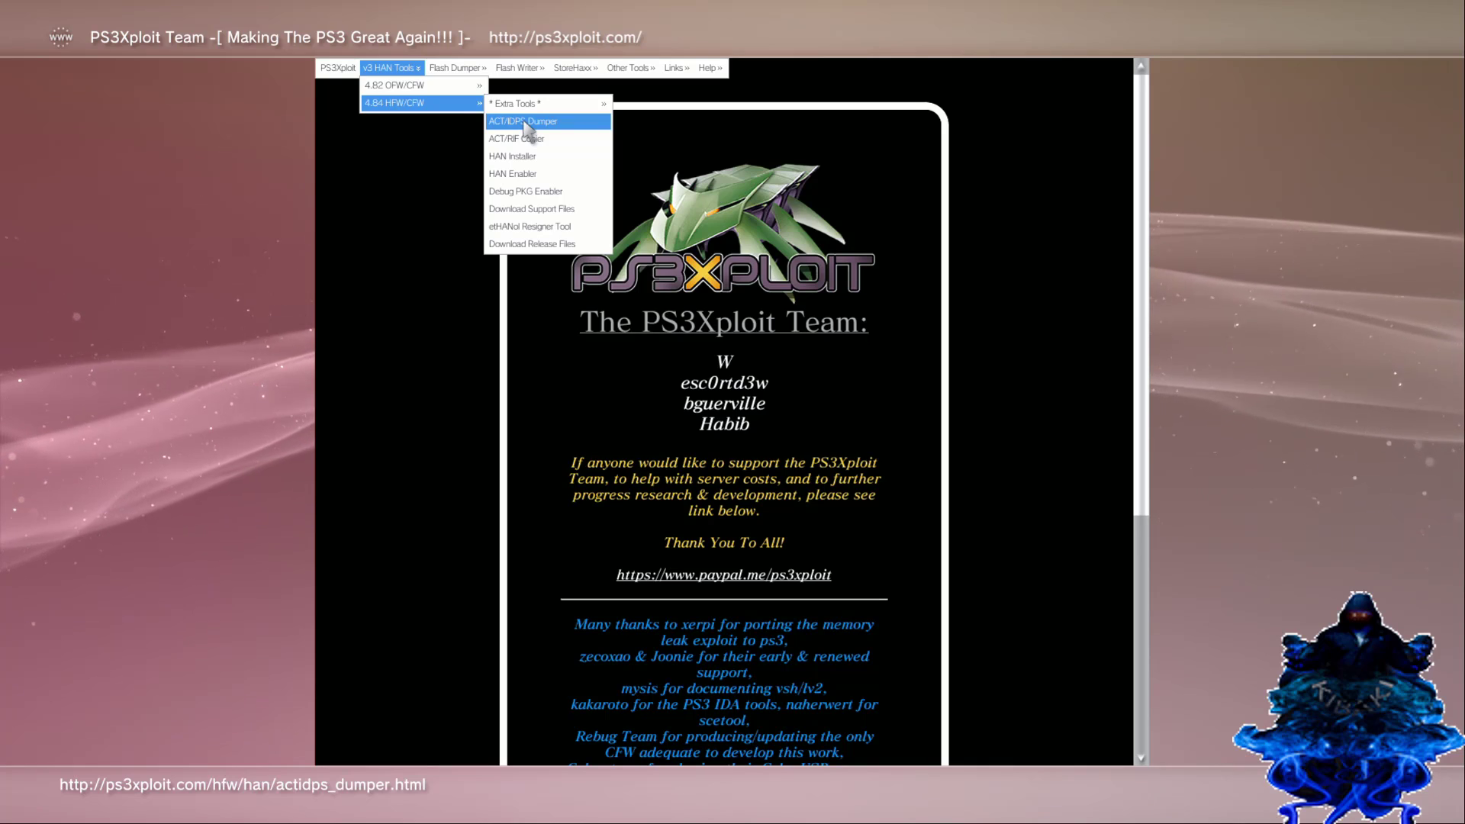
# Step: Bookmark the ACT/IDPS Dumper page in My Bookmarks and return to the PS3Xploit Team page
pyautogui.press('F11')
pyautogui.press('Return')
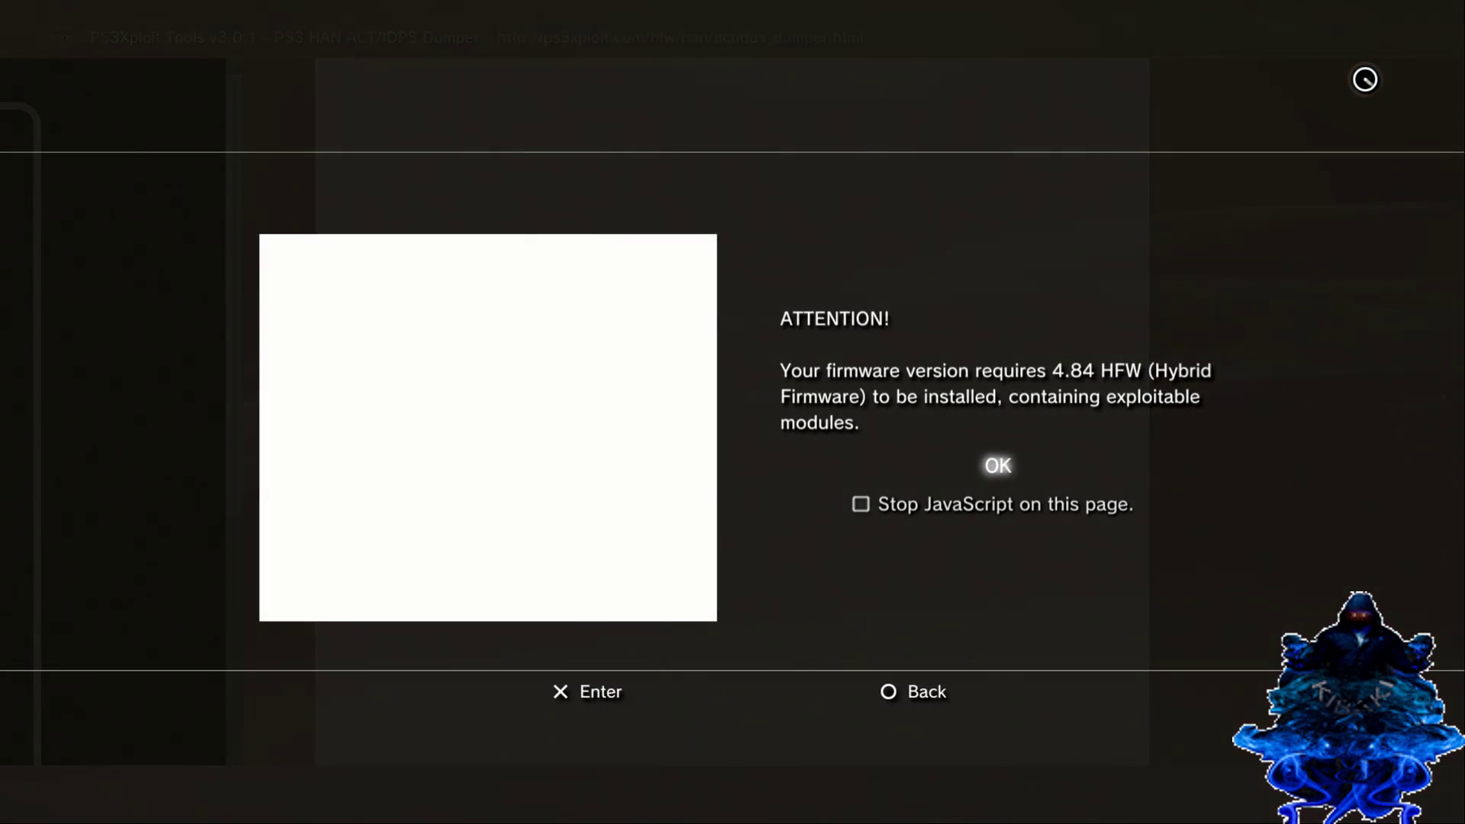
pyautogui.press('Return')
pyautogui.press('Menu')
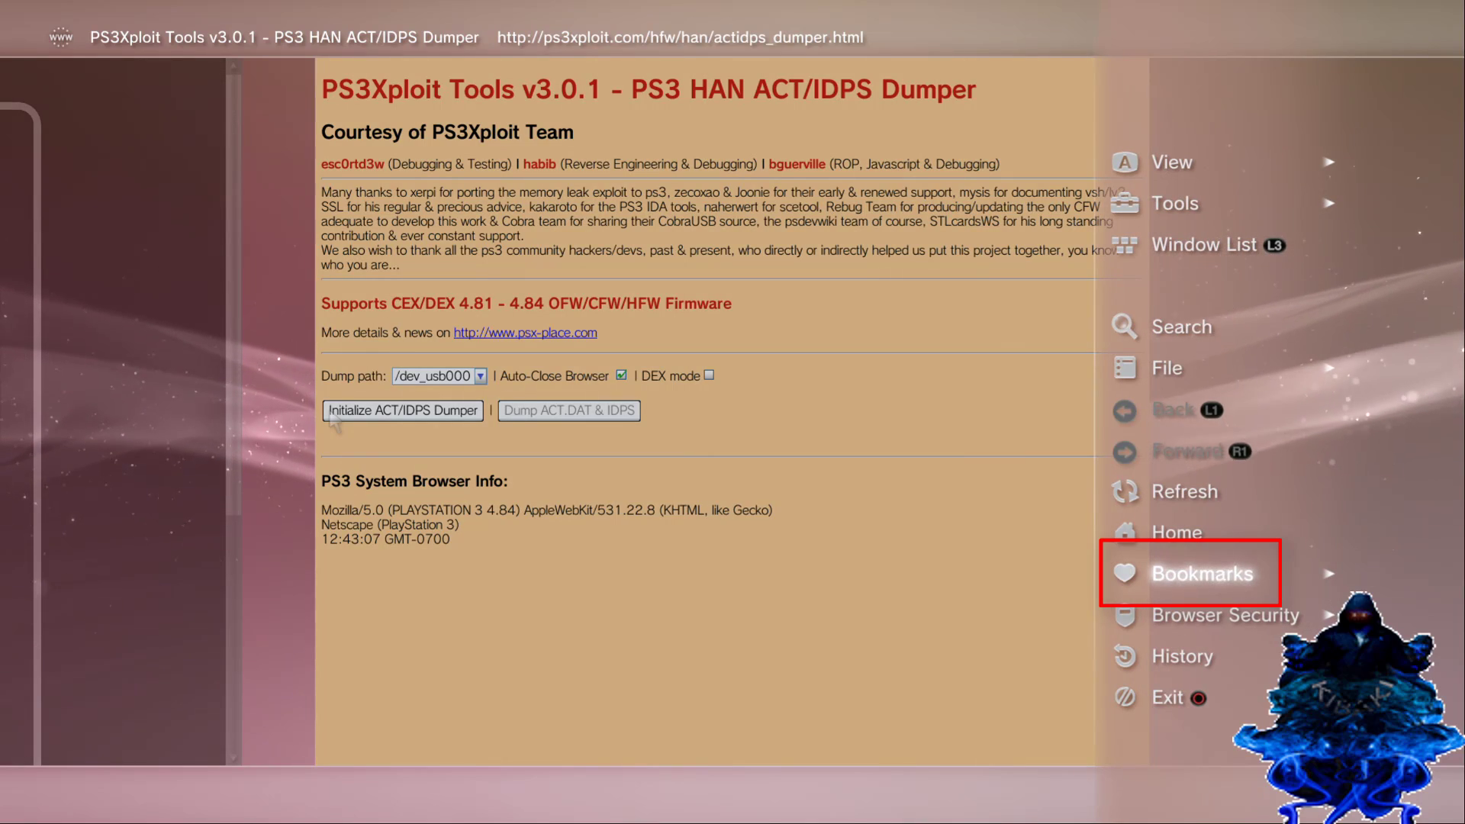
pyautogui.press('Right')
pyautogui.press('Return')
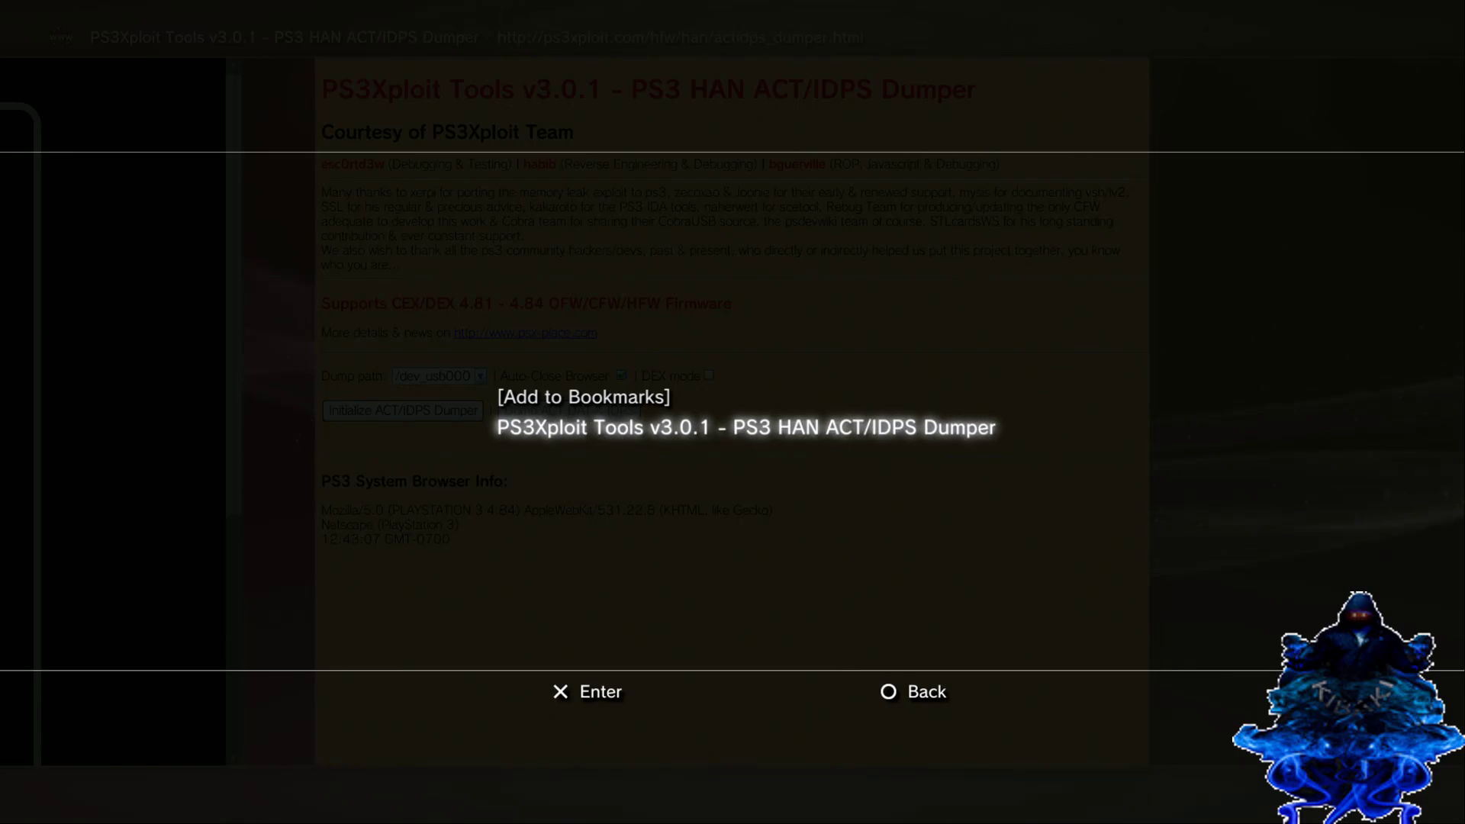
pyautogui.press('Escape')
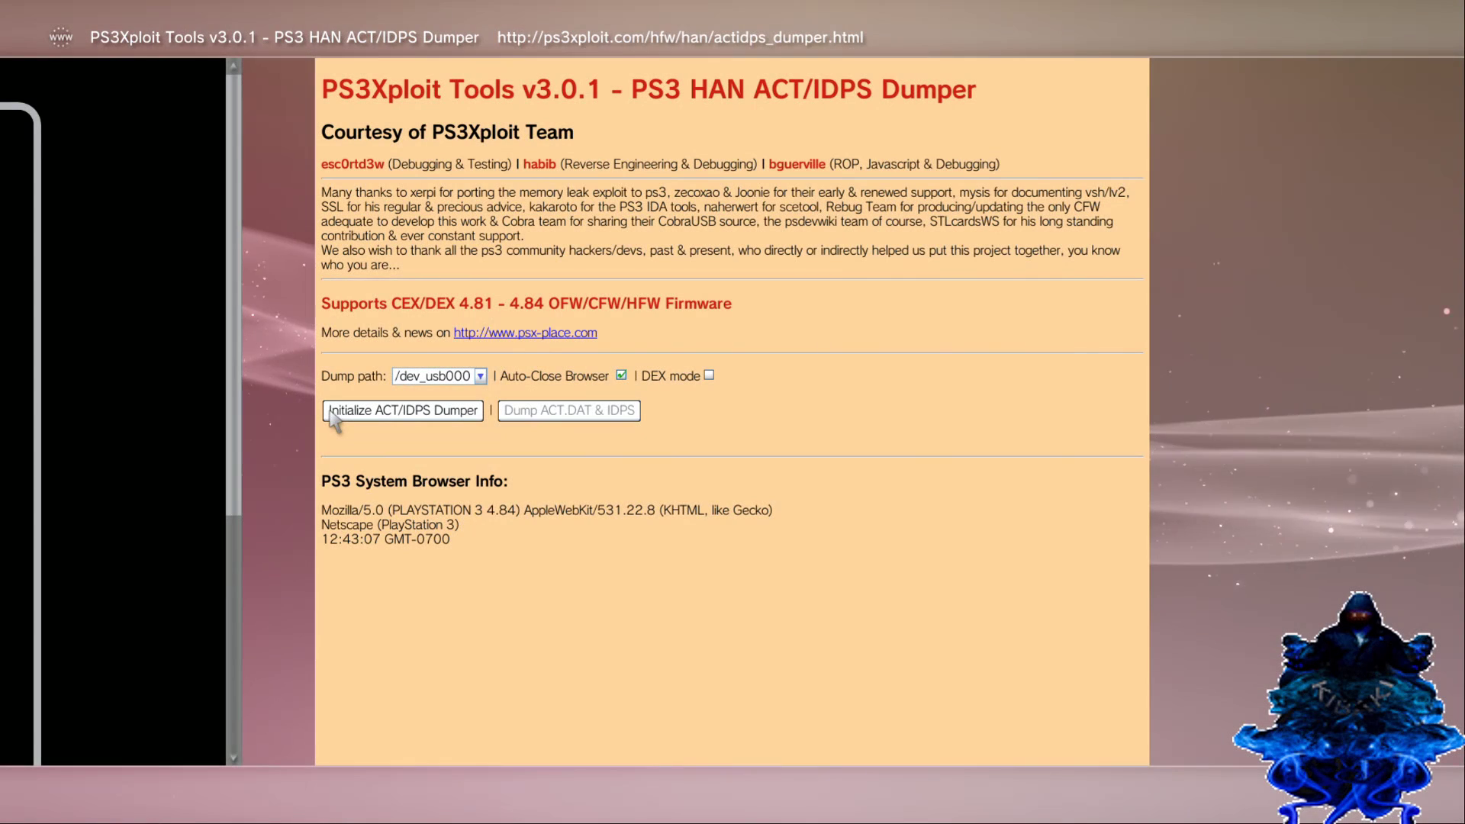
pyautogui.hotkey('ctrl', 'pageup')
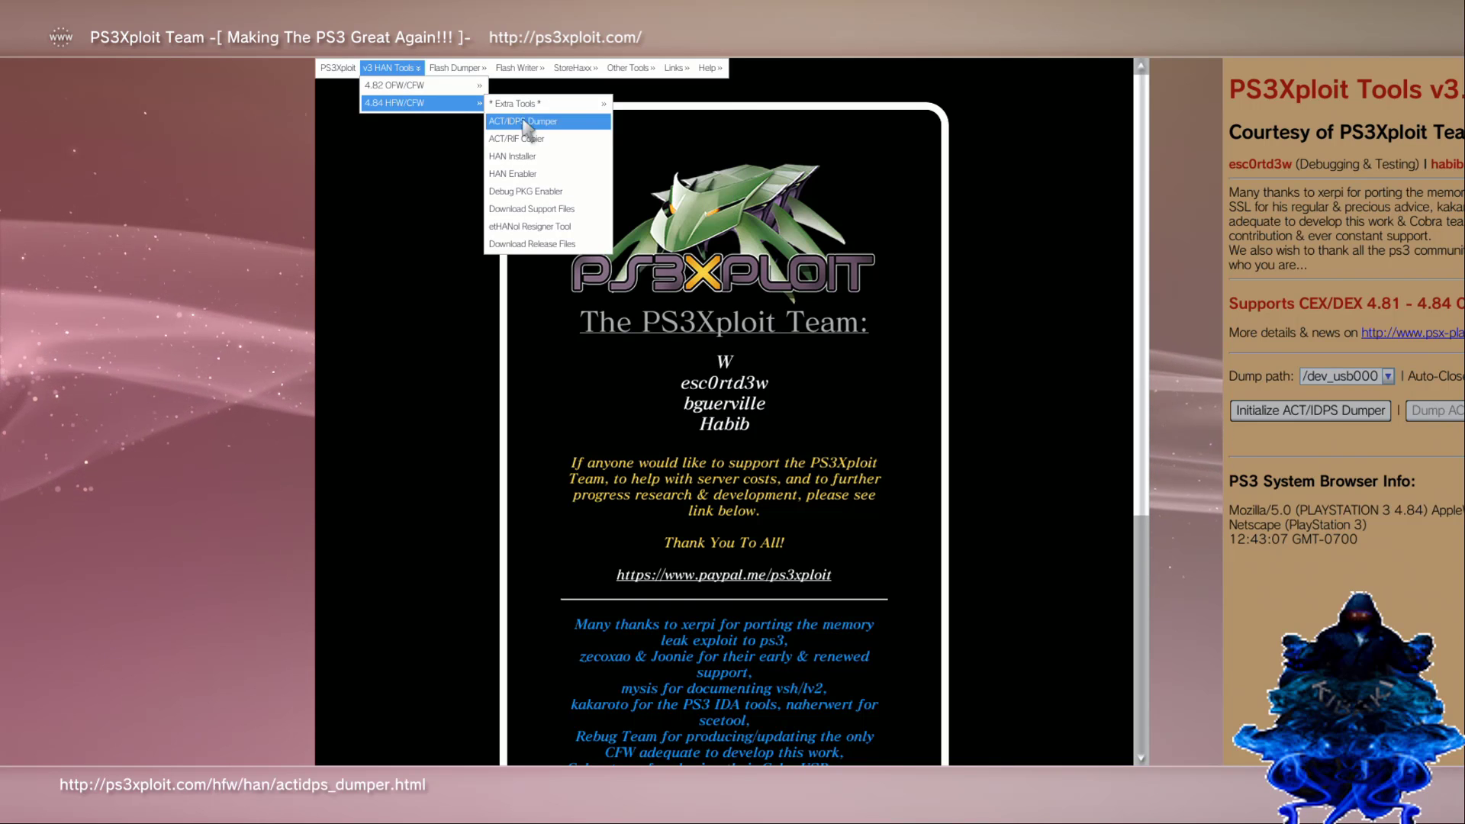
# Step: Bookmark the HAN Installer page in My Bookmarks and return to the PS3Xploit Team page
pyautogui.click(515, 167)
pyautogui.press('Return')
pyautogui.press('Escape')
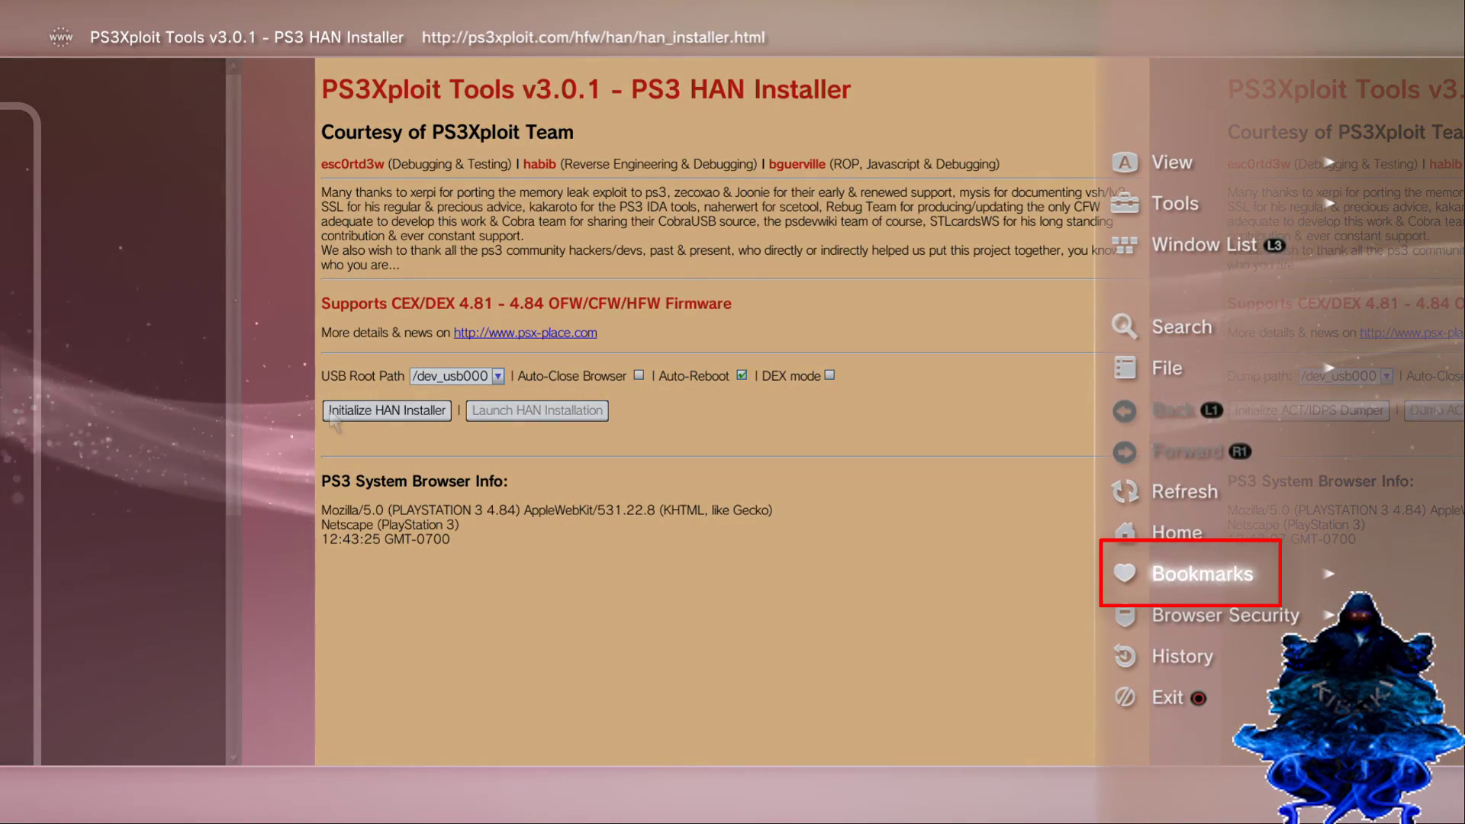
pyautogui.press('Right')
pyautogui.press('Return')
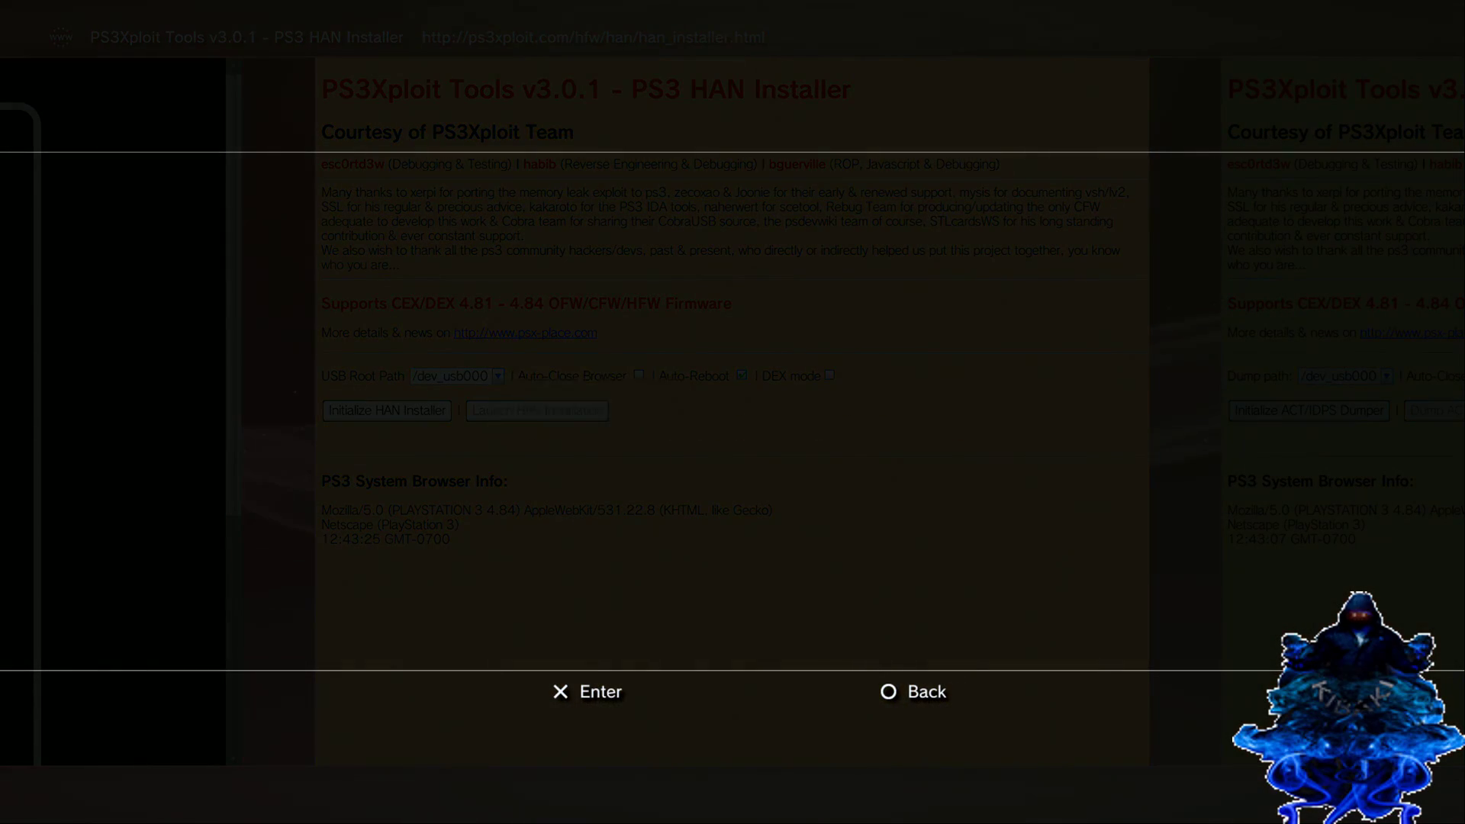
pyautogui.press('Escape')
pyautogui.hotkey('ctrl', 'shift', 'Tab')
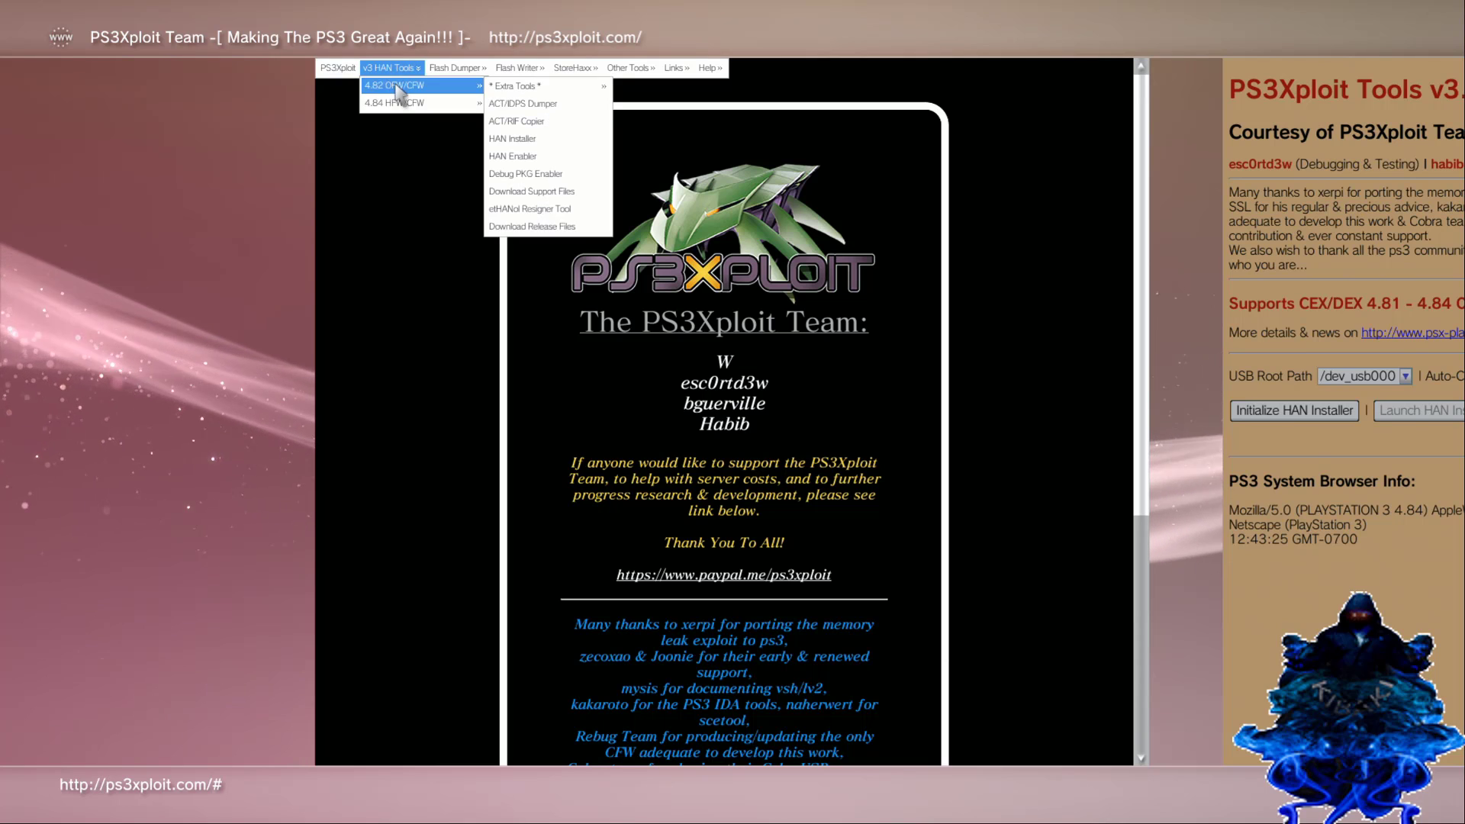
pyautogui.moveTo(419, 103)
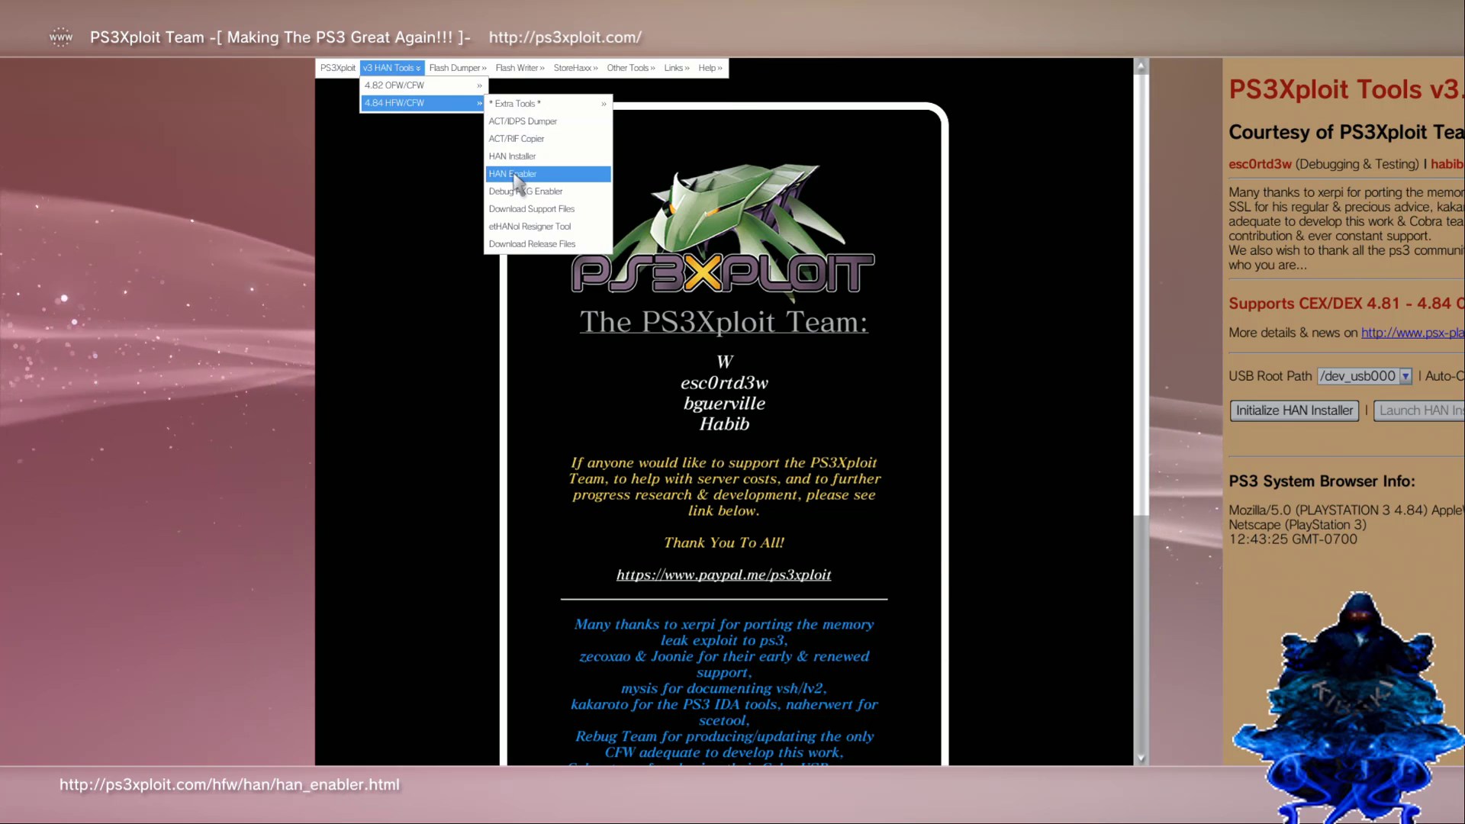
# Step: Add the HAN Enabler page to the bookmarks and go back to the ps3xploit.com home page
pyautogui.click(513, 177)
pyautogui.press('Return')
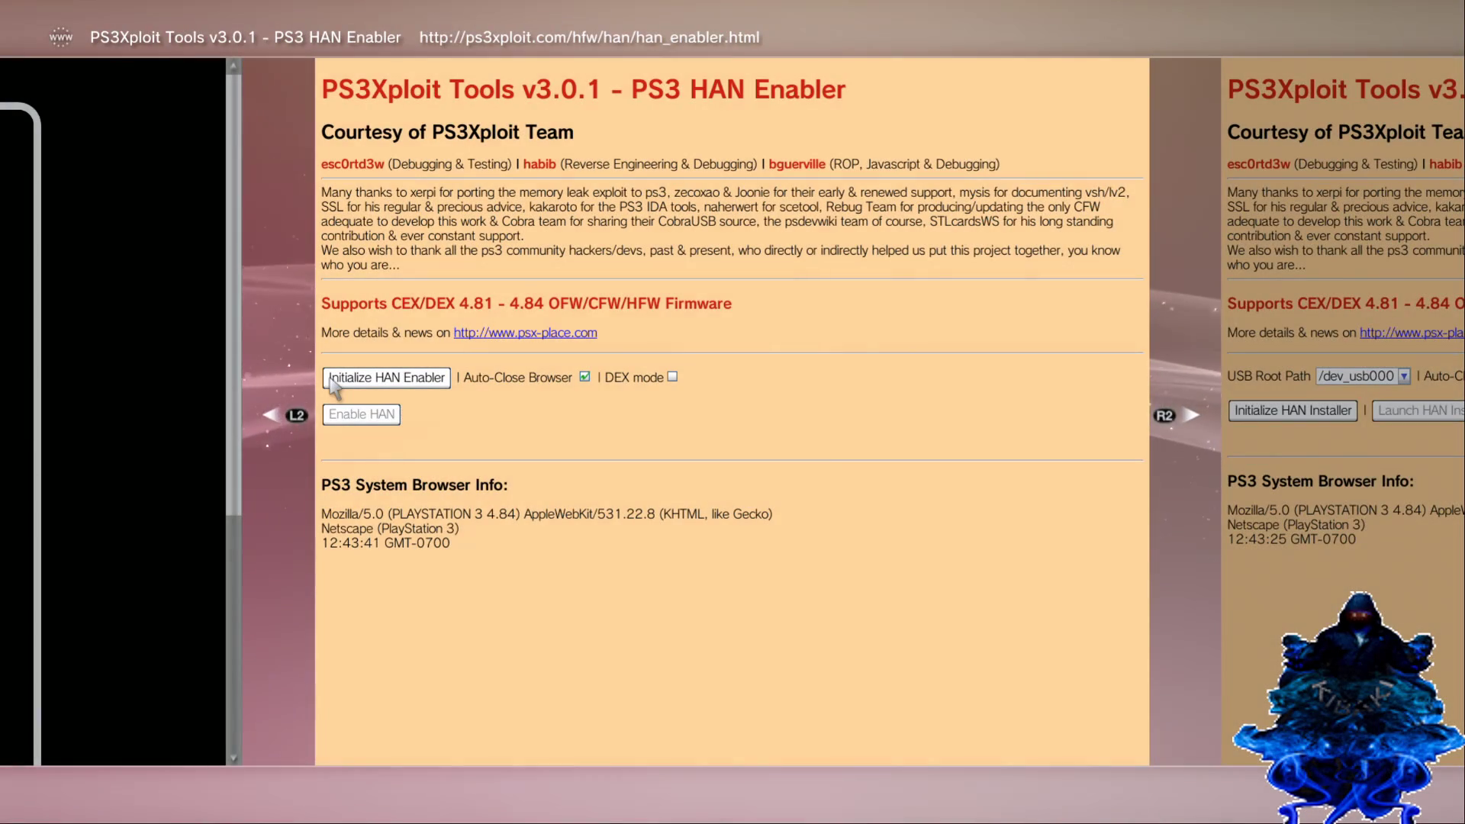
pyautogui.press('Escape')
pyautogui.press('Down')
pyautogui.press('Down')
pyautogui.press('Down')
pyautogui.press('Down')
pyautogui.press('Right')
pyautogui.press('Up')
pyautogui.press('Return')
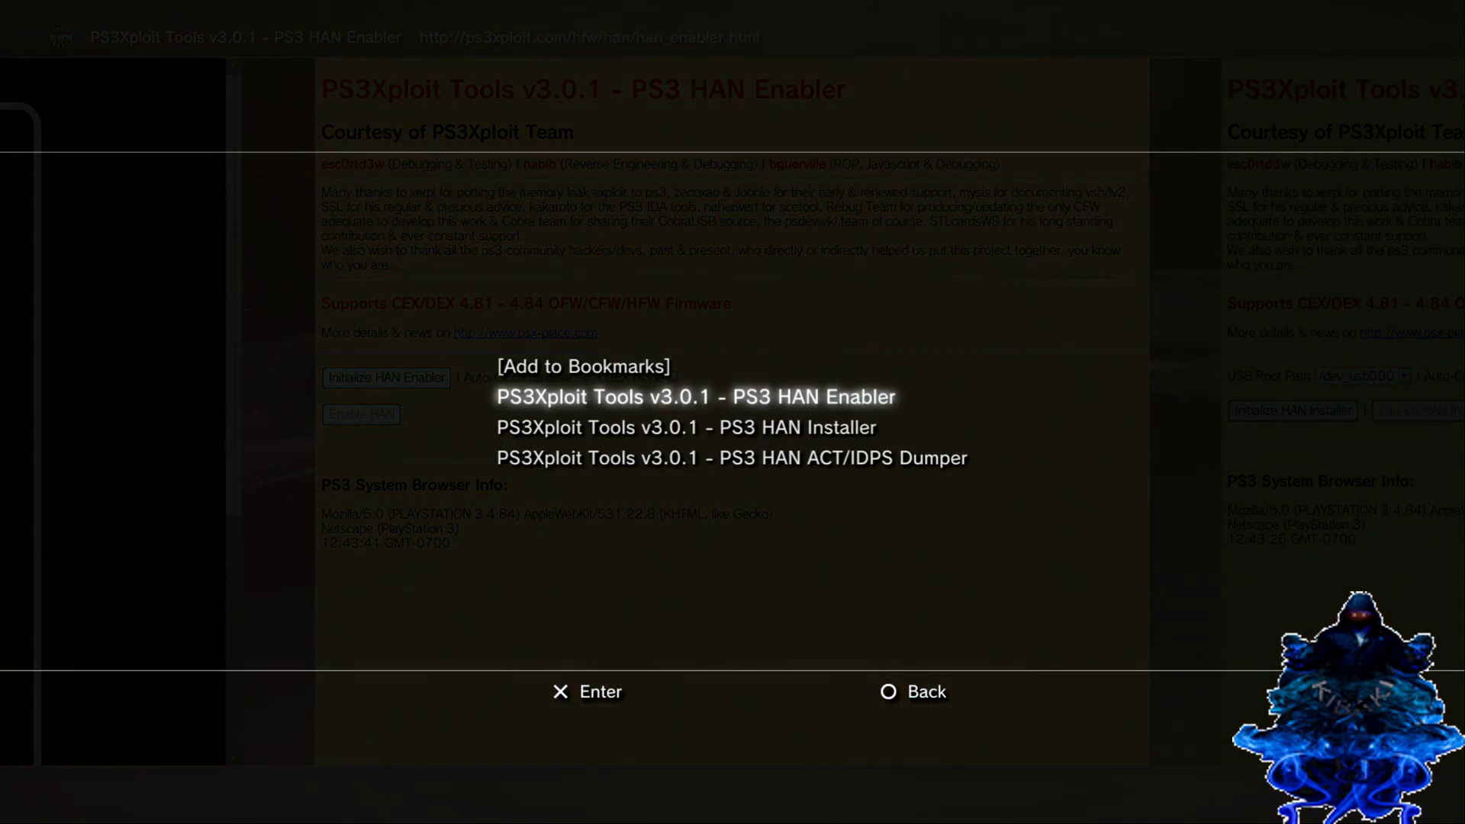
pyautogui.press('Escape')
pyautogui.press('BackSpace')
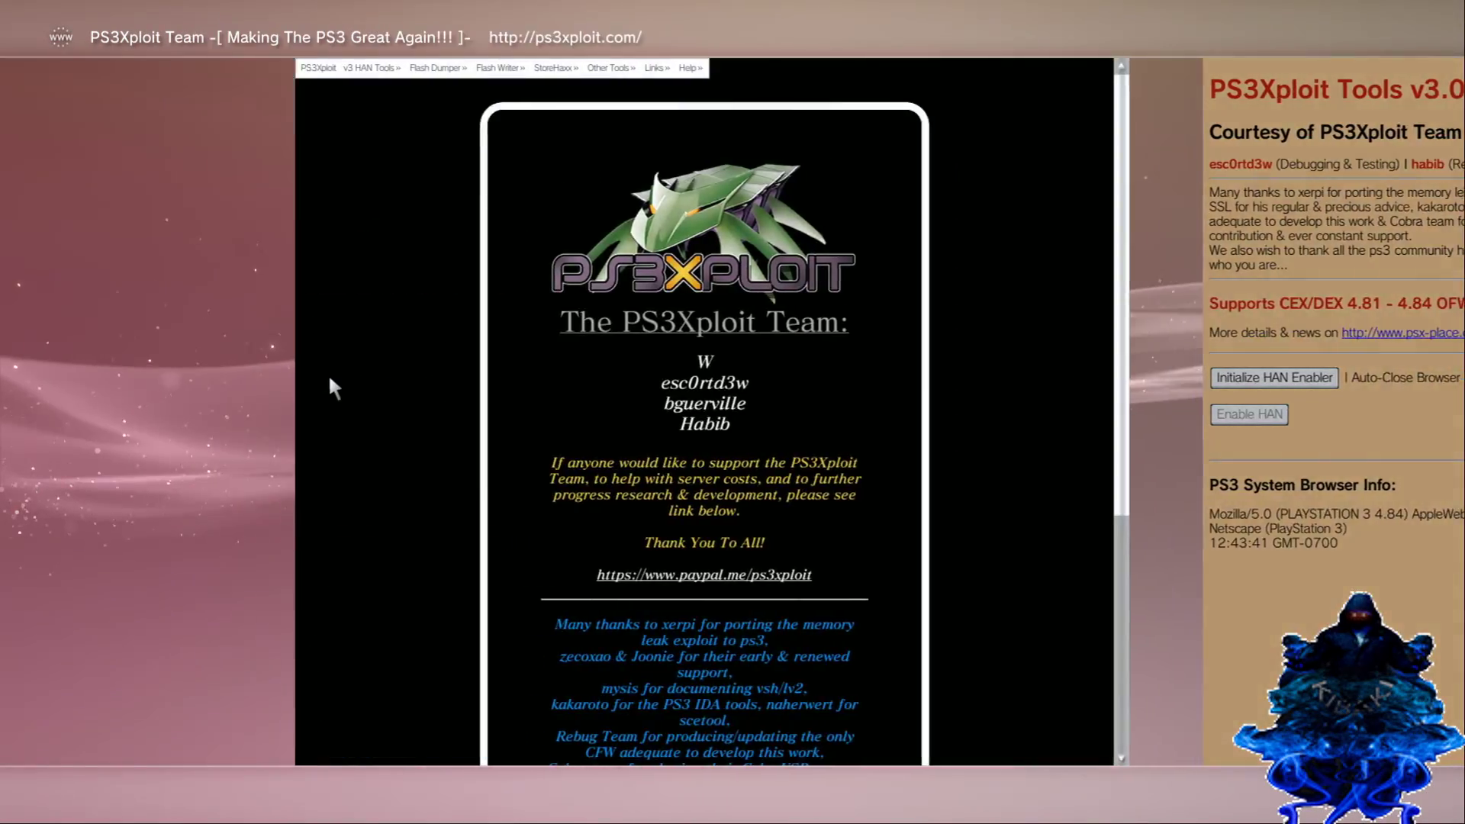
pyautogui.moveTo(395, 103)
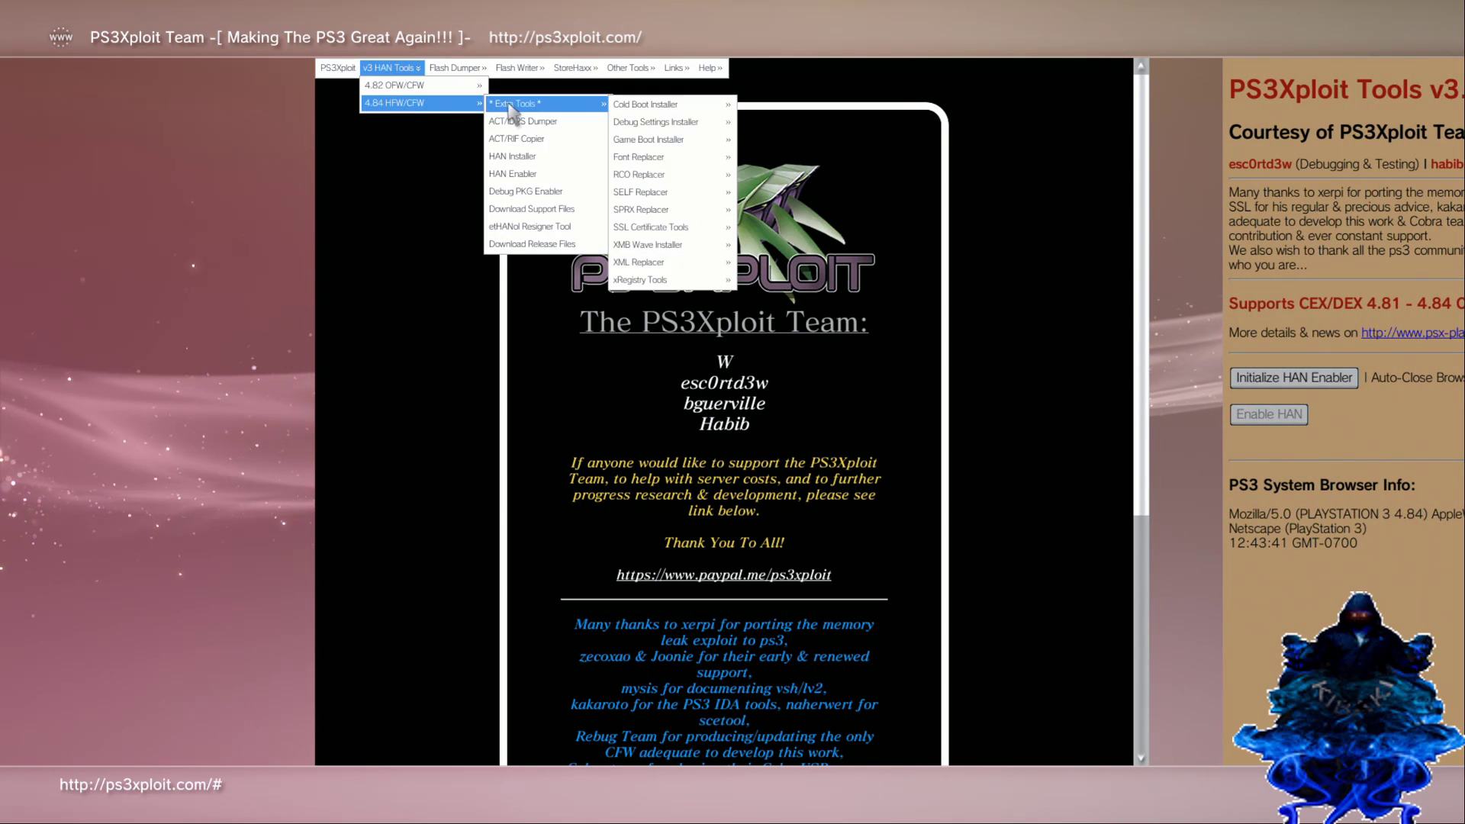
# Step: Bookmark the Debug PKG Enabler page and review all four saved PS3Xploit tool bookmarks
pyautogui.click(530, 200)
pyautogui.press('Return')
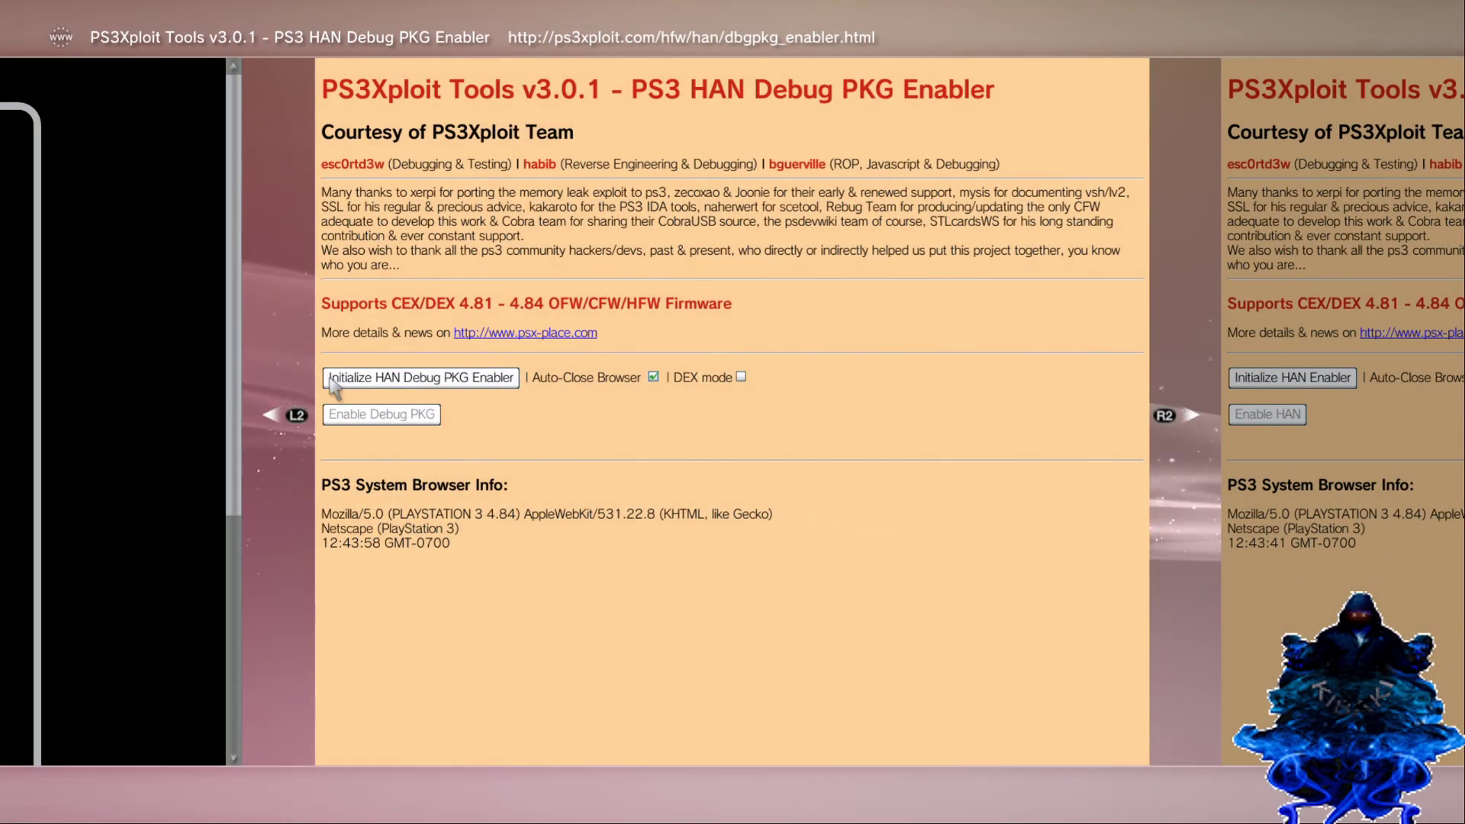
pyautogui.press('t')
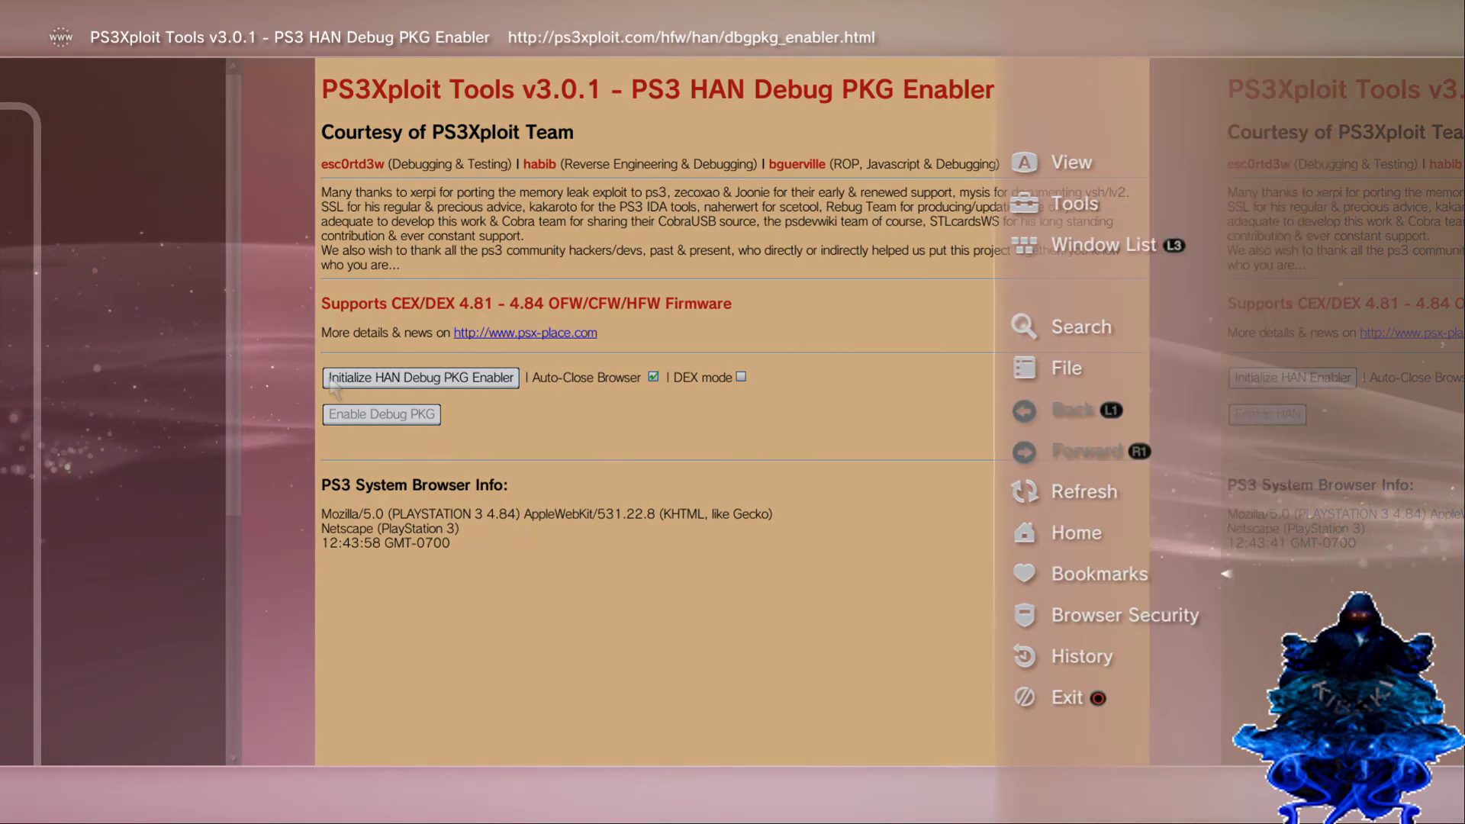
pyautogui.press('Return')
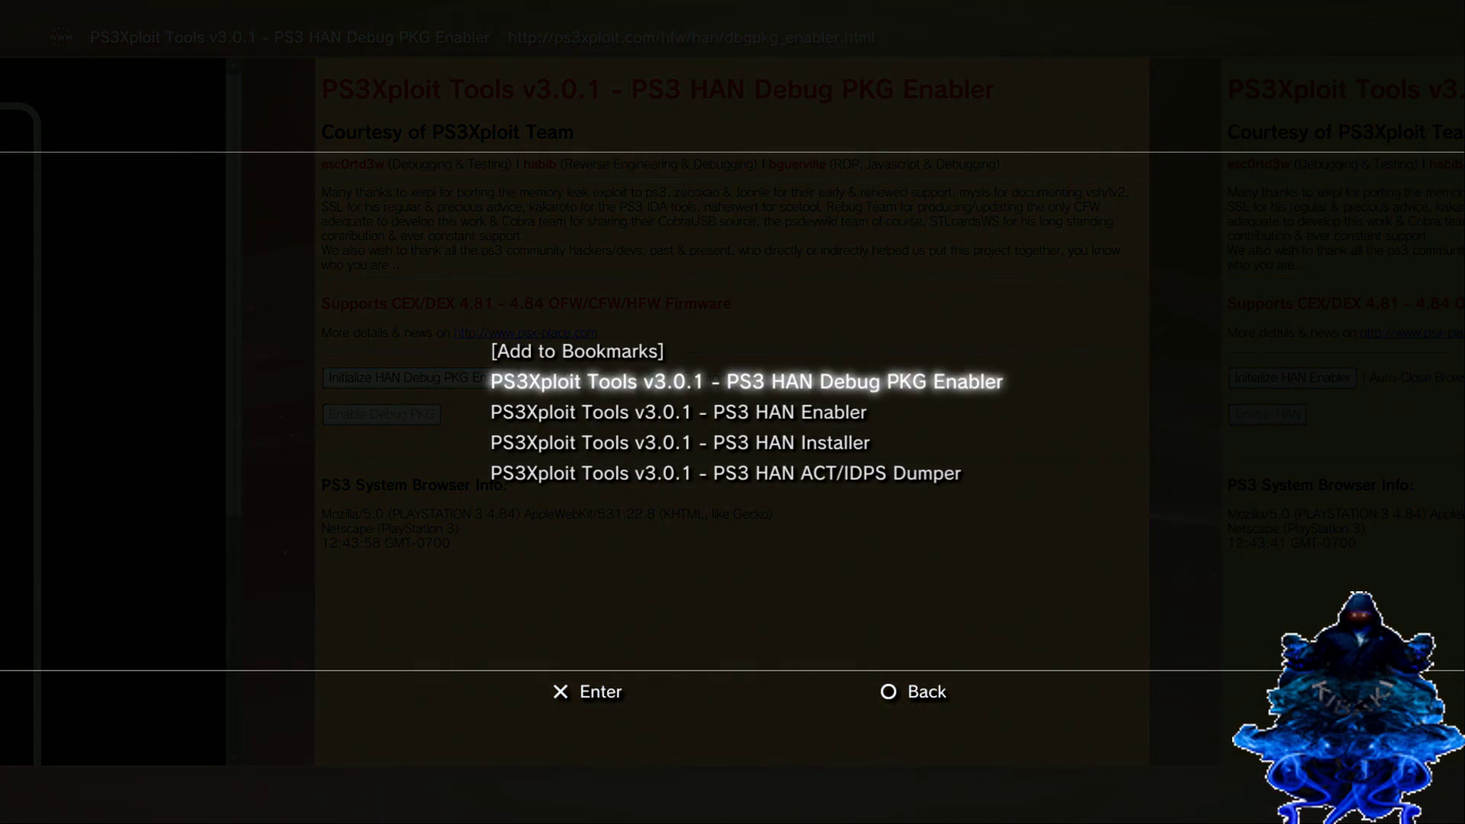
pyautogui.press('Down')
pyautogui.press('Down')
pyautogui.press('Down')
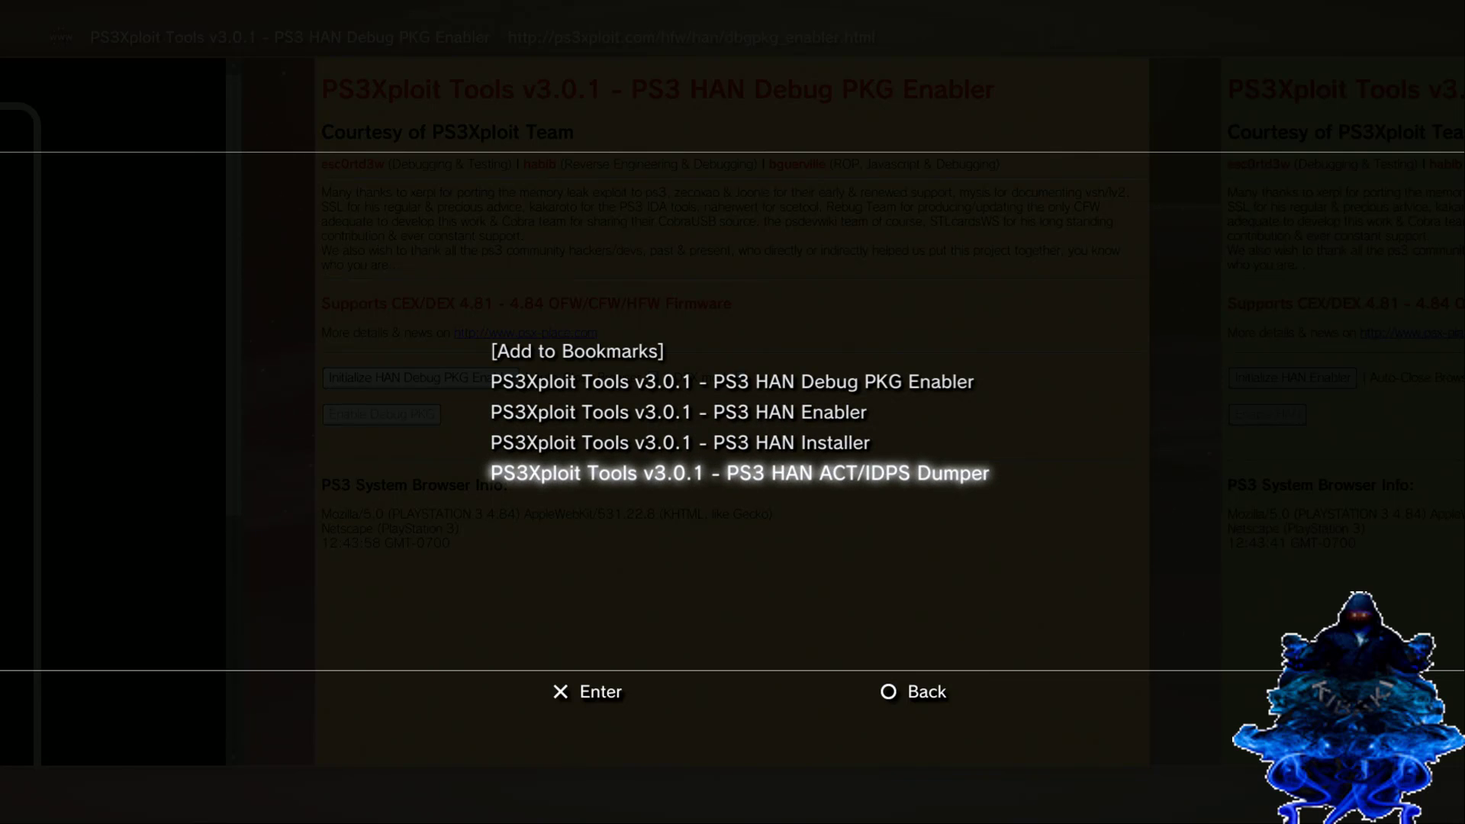
pyautogui.press('Up')
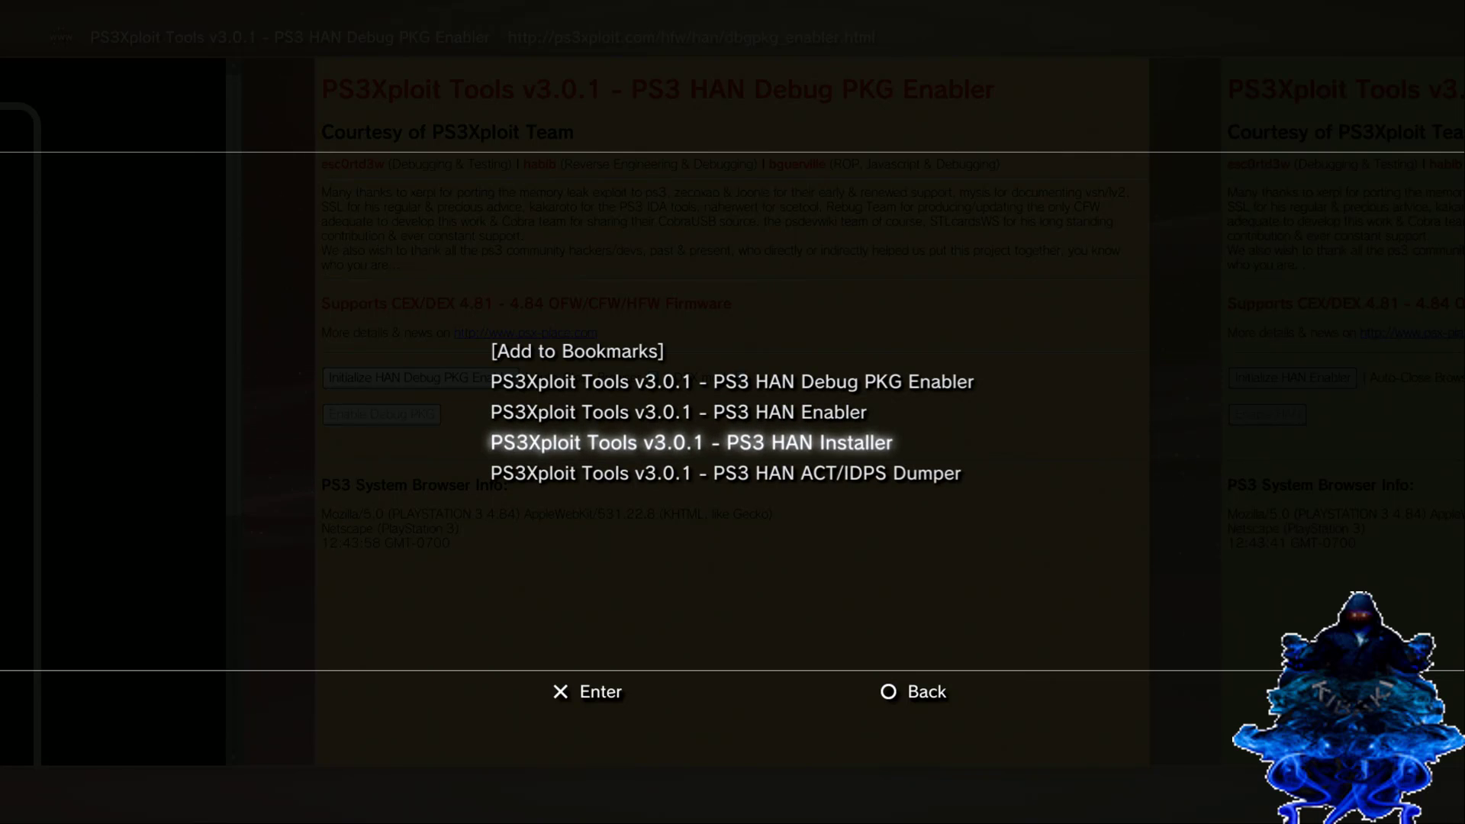
pyautogui.press('Up')
pyautogui.press('Up')
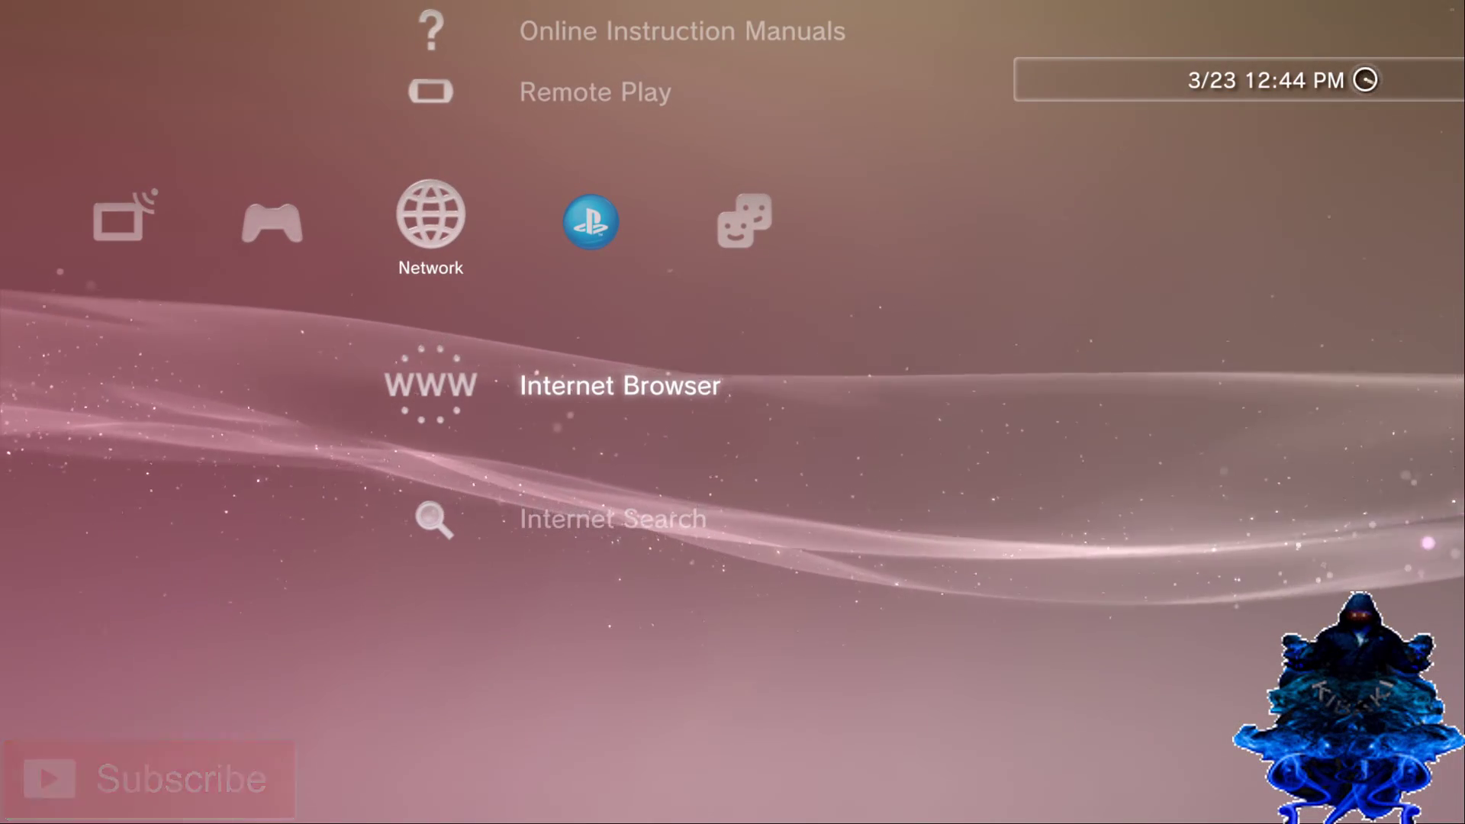
# Step: Launch the Internet Browser and bring up the My Bookmarks list
pyautogui.press('Return')
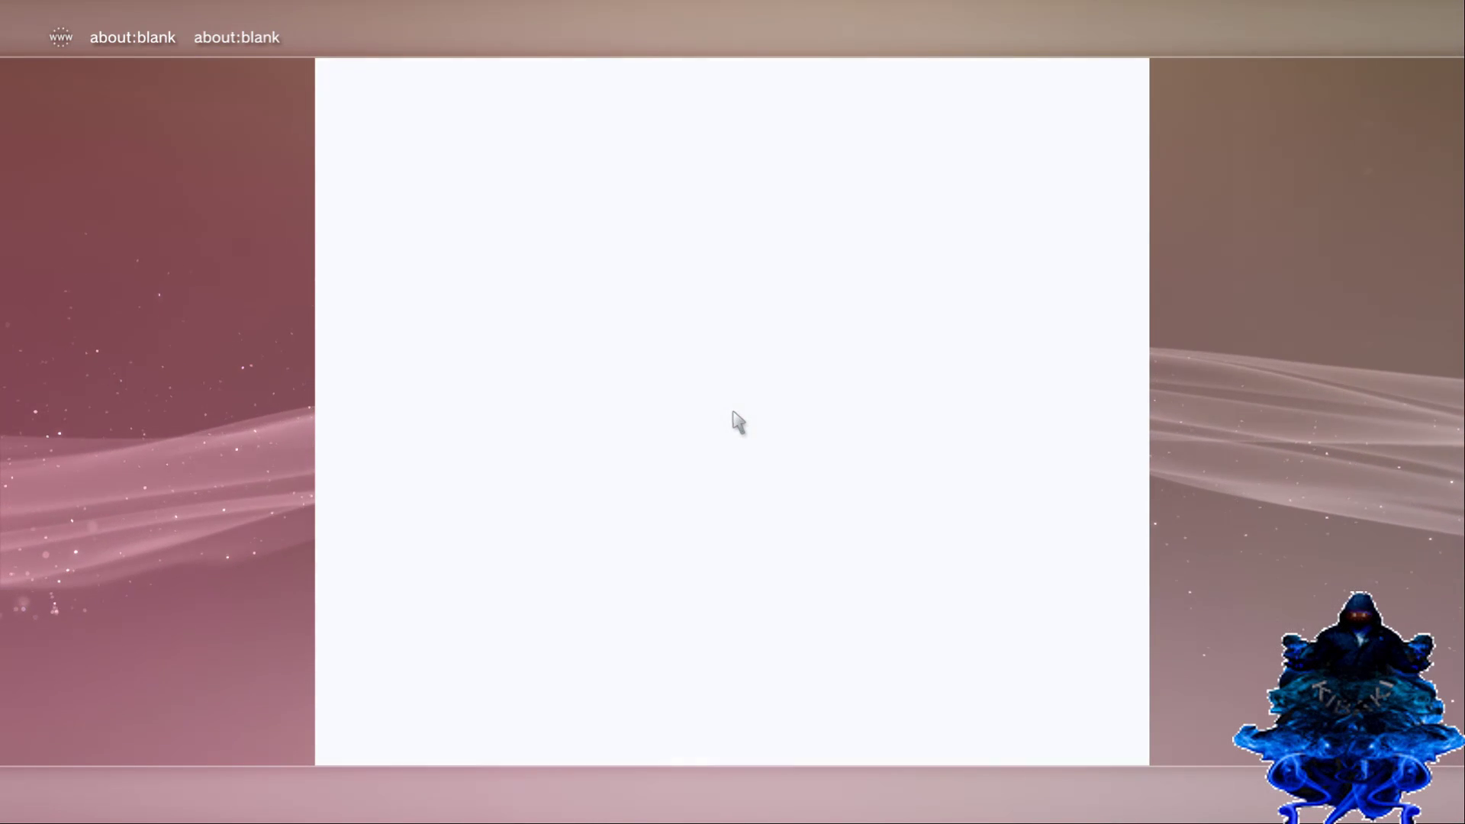
pyautogui.press('Menu')
pyautogui.press('Down')
pyautogui.press('Down')
pyautogui.press('Down')
pyautogui.press('Right')
pyautogui.press('Return')
pyautogui.press('Down')
pyautogui.press('Down')
# Step: Open the HAN Enabler page from the bookmarks and dismiss the ATTENTION alert
pyautogui.press('Up')
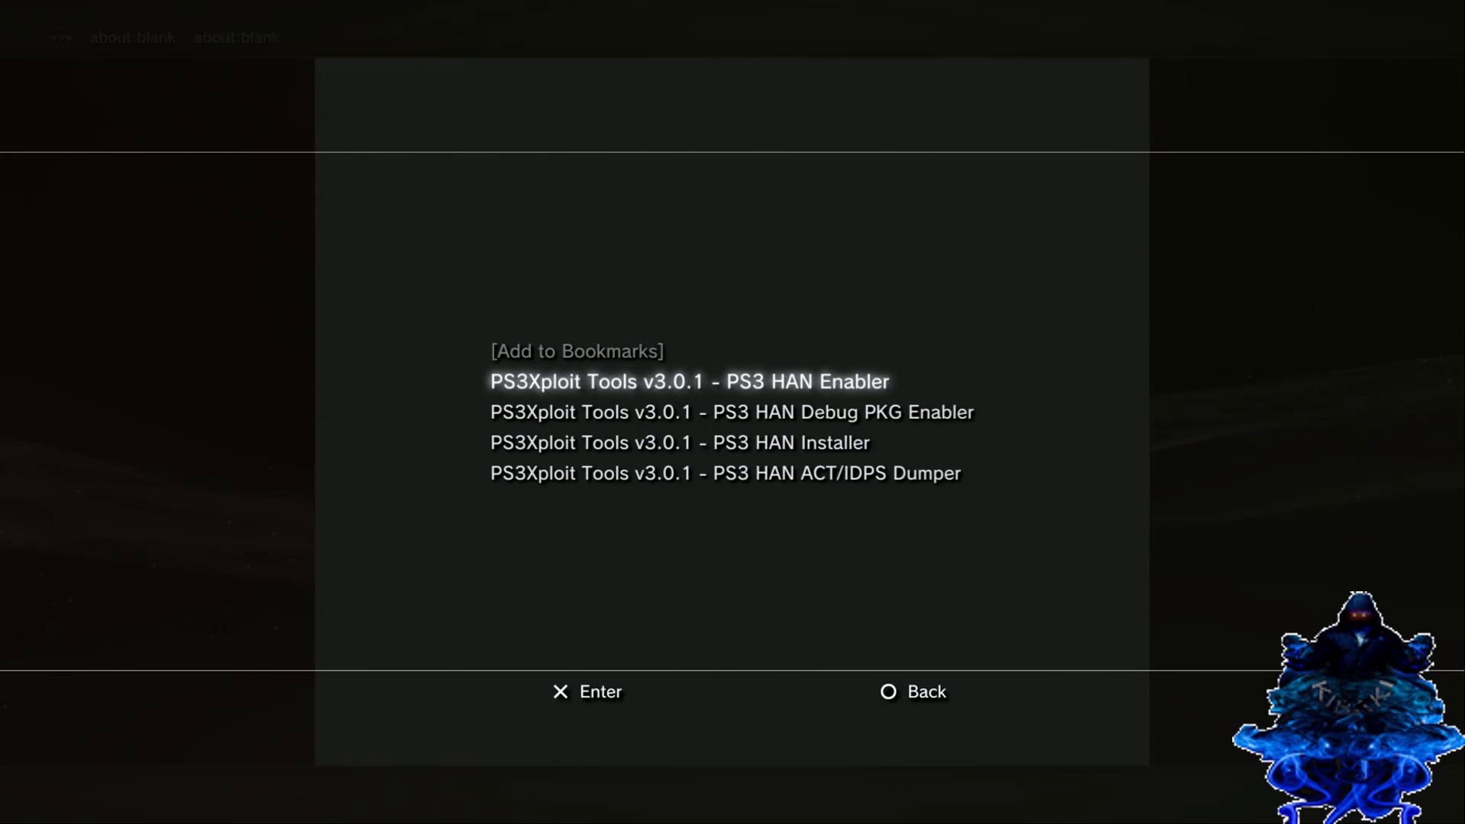
pyautogui.press('Return')
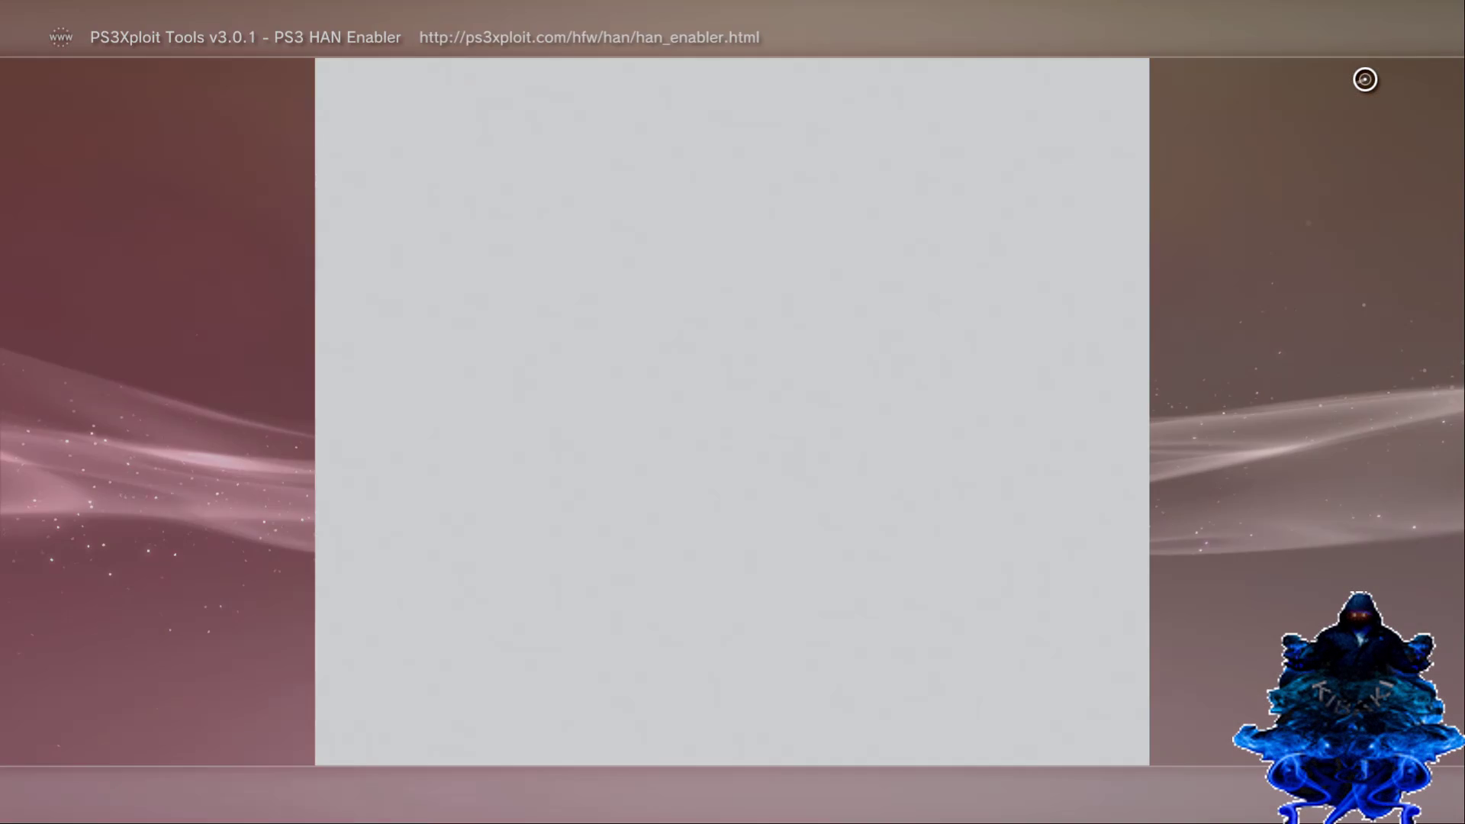
pyautogui.press('Return')
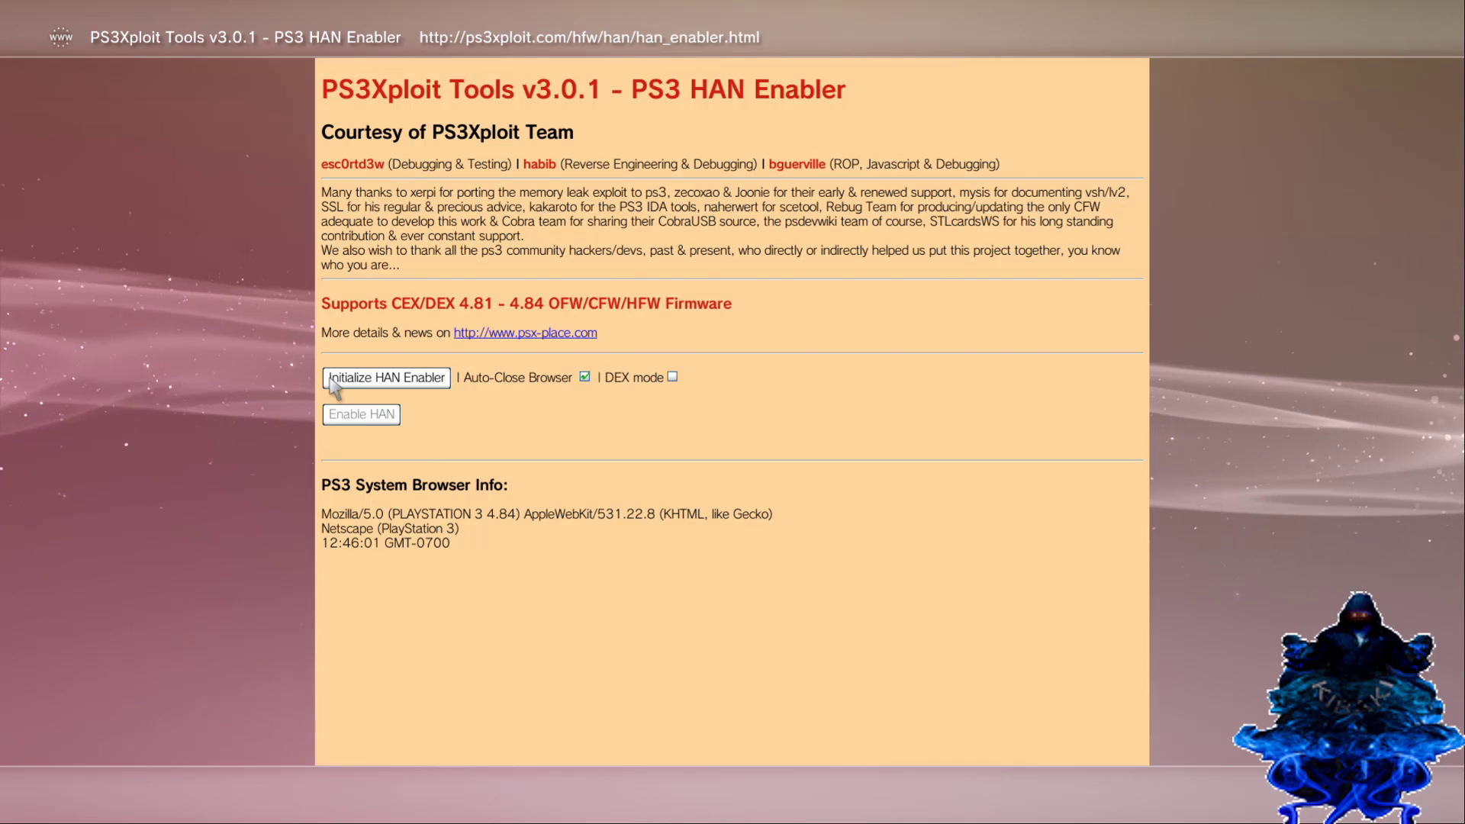
# Step: Initialize the HAN Enabler, enable HAN, and confirm closing the browser on success
pyautogui.click(332, 388)
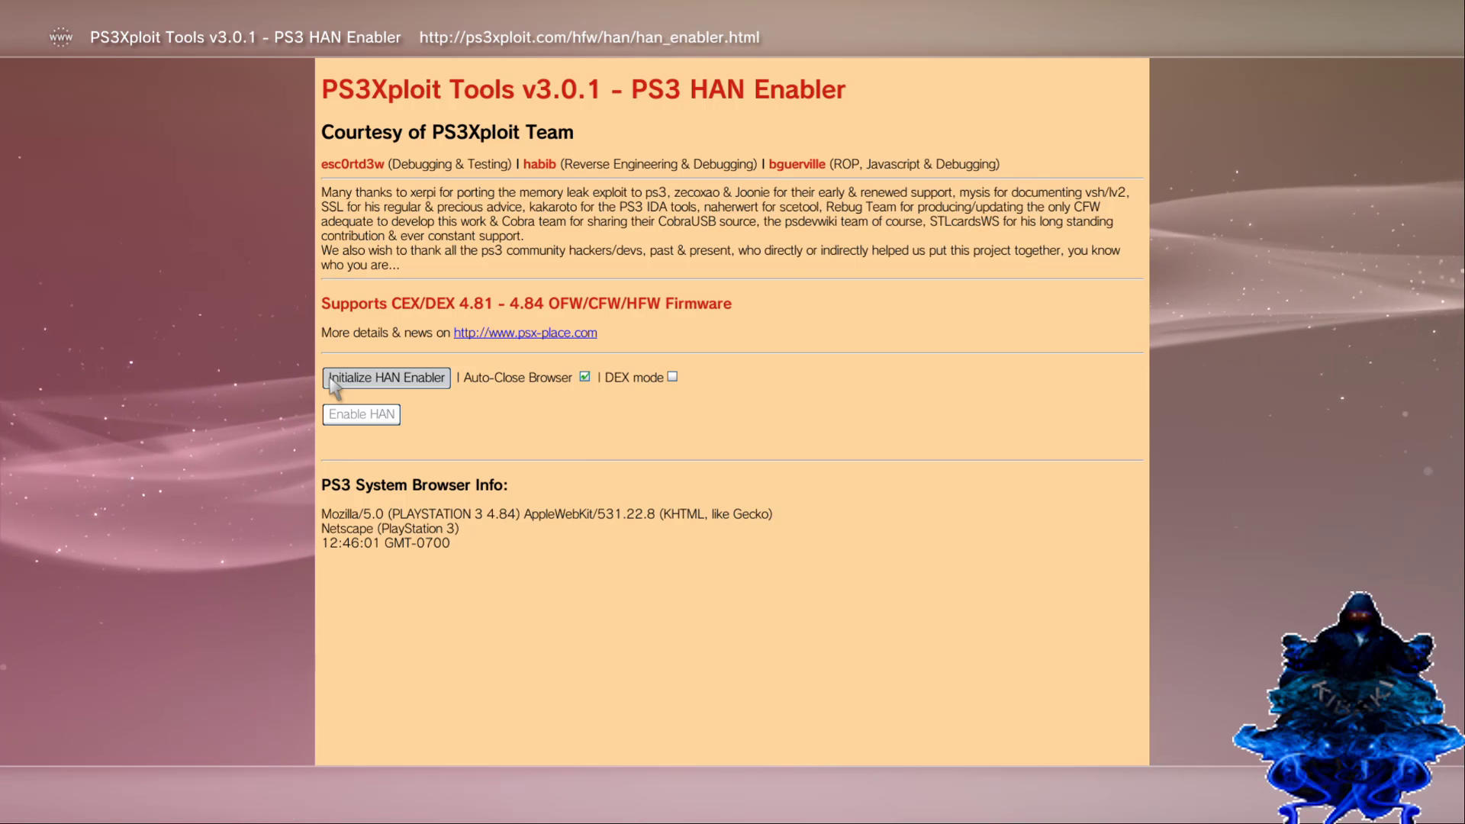
pyautogui.click(331, 386)
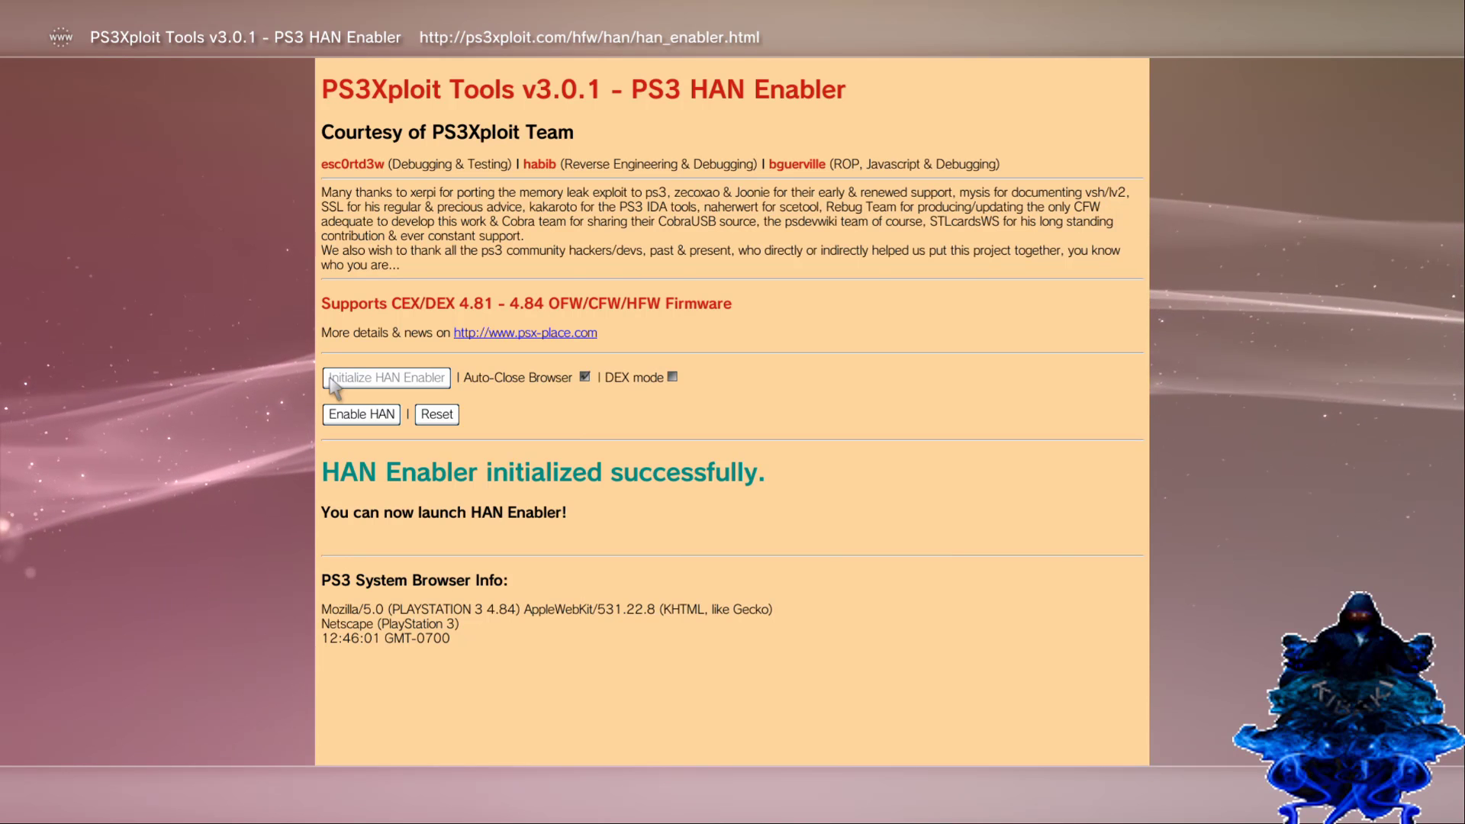
pyautogui.click(363, 415)
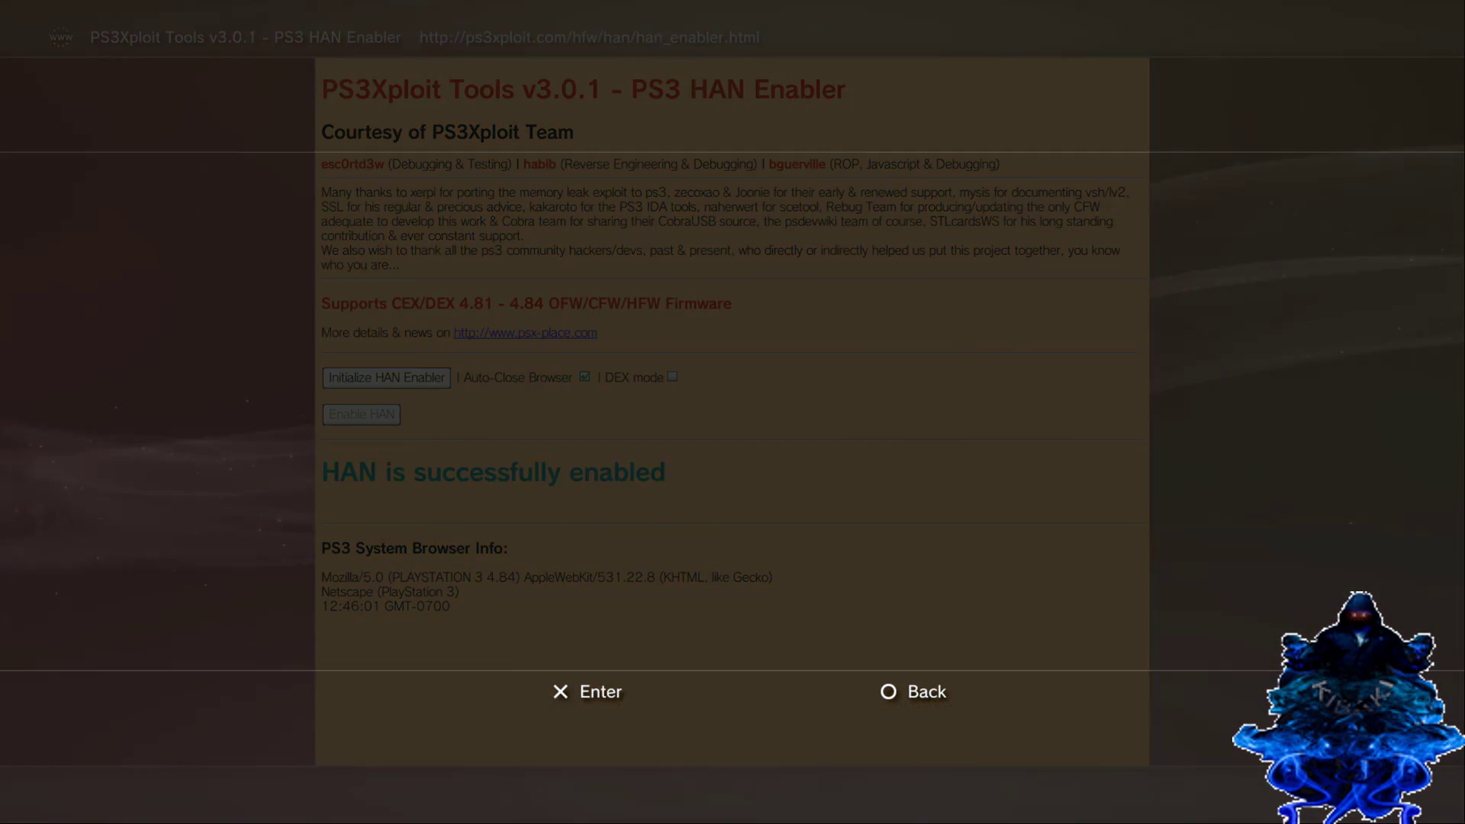
pyautogui.press('Return')
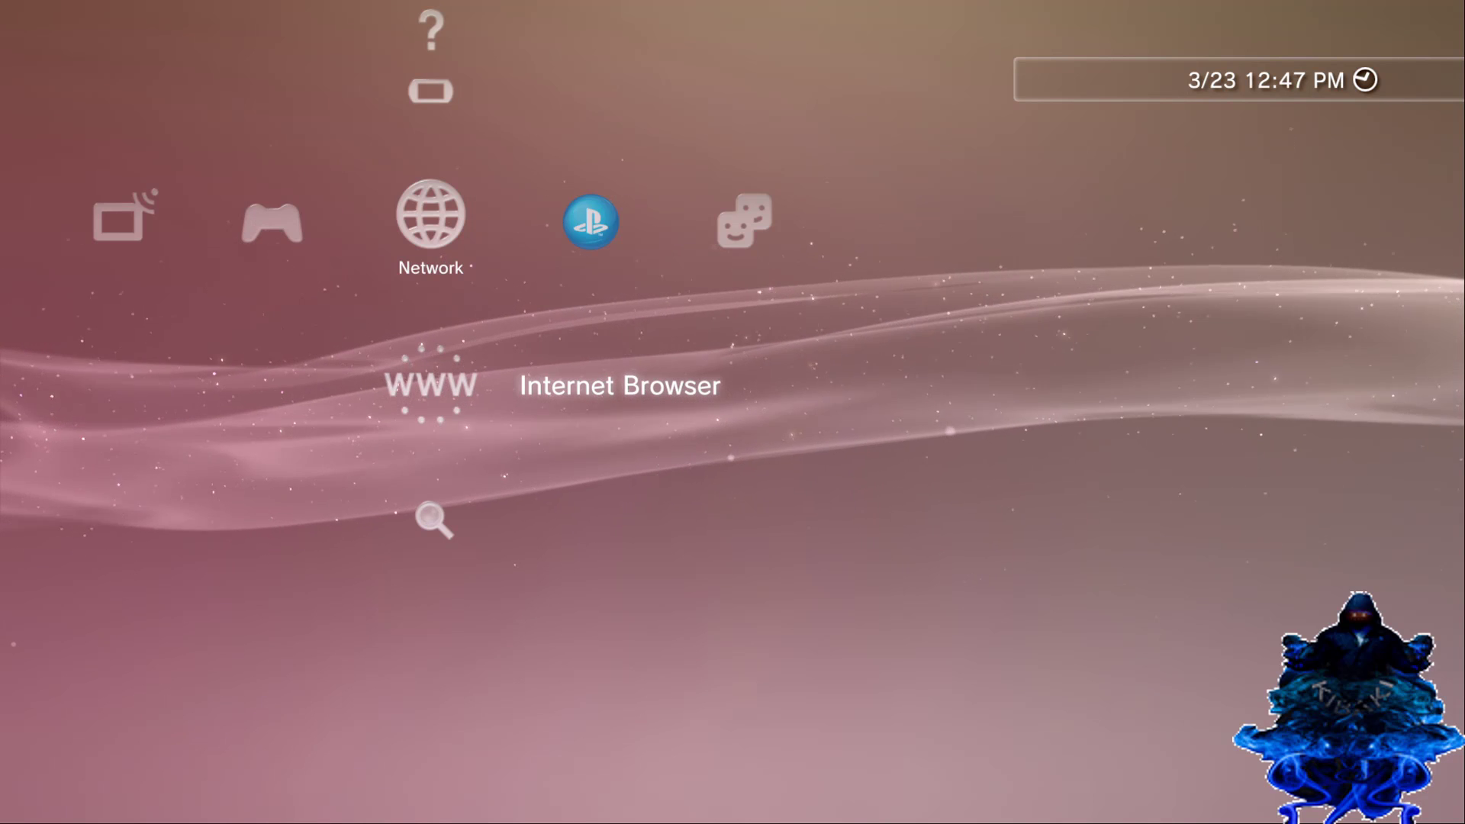
# Step: Move to the Game column and highlight 1942: Joint Strike below Package Manager
pyautogui.press('Left')
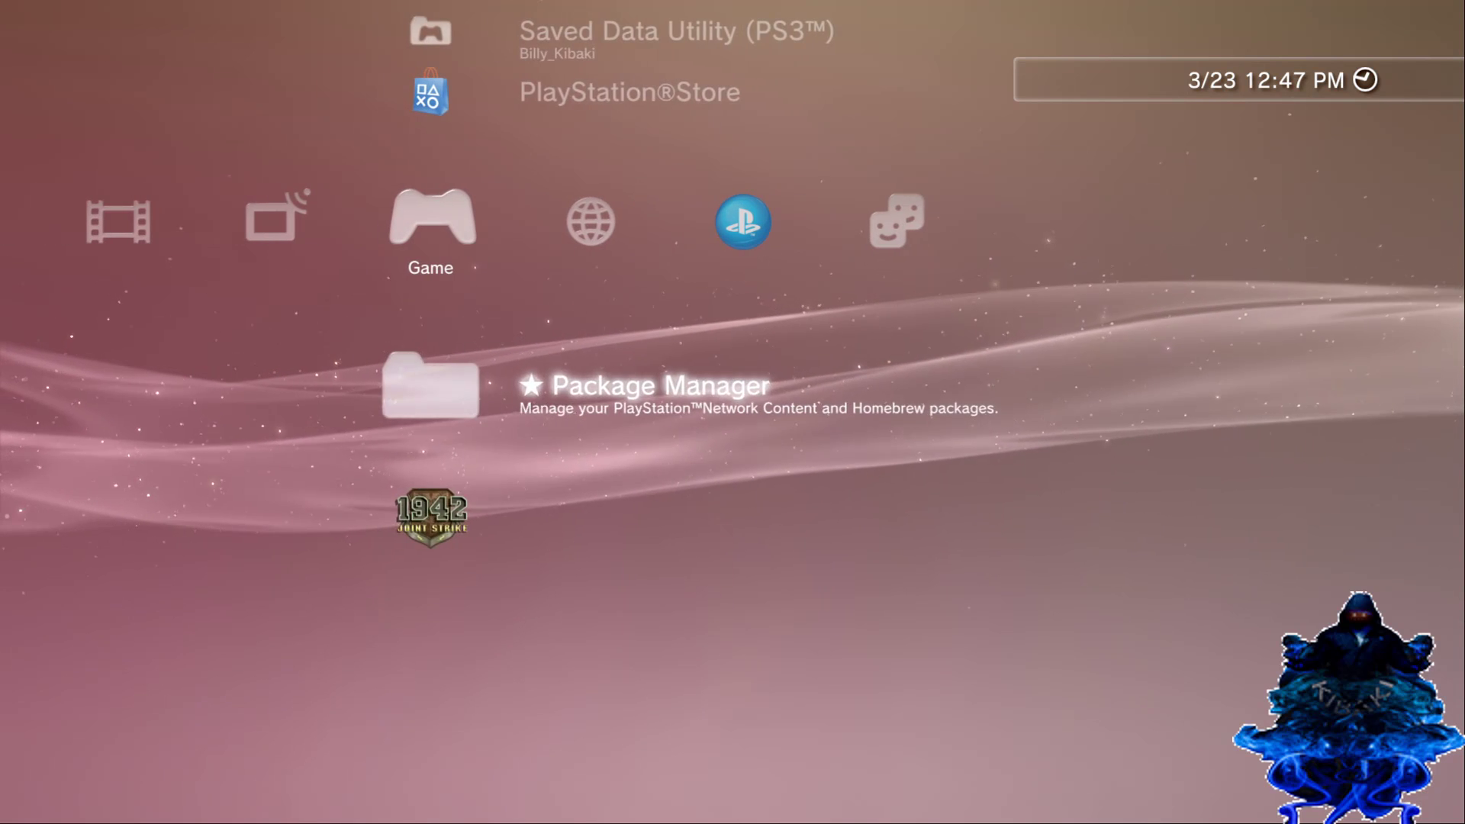
pyautogui.press('Down')
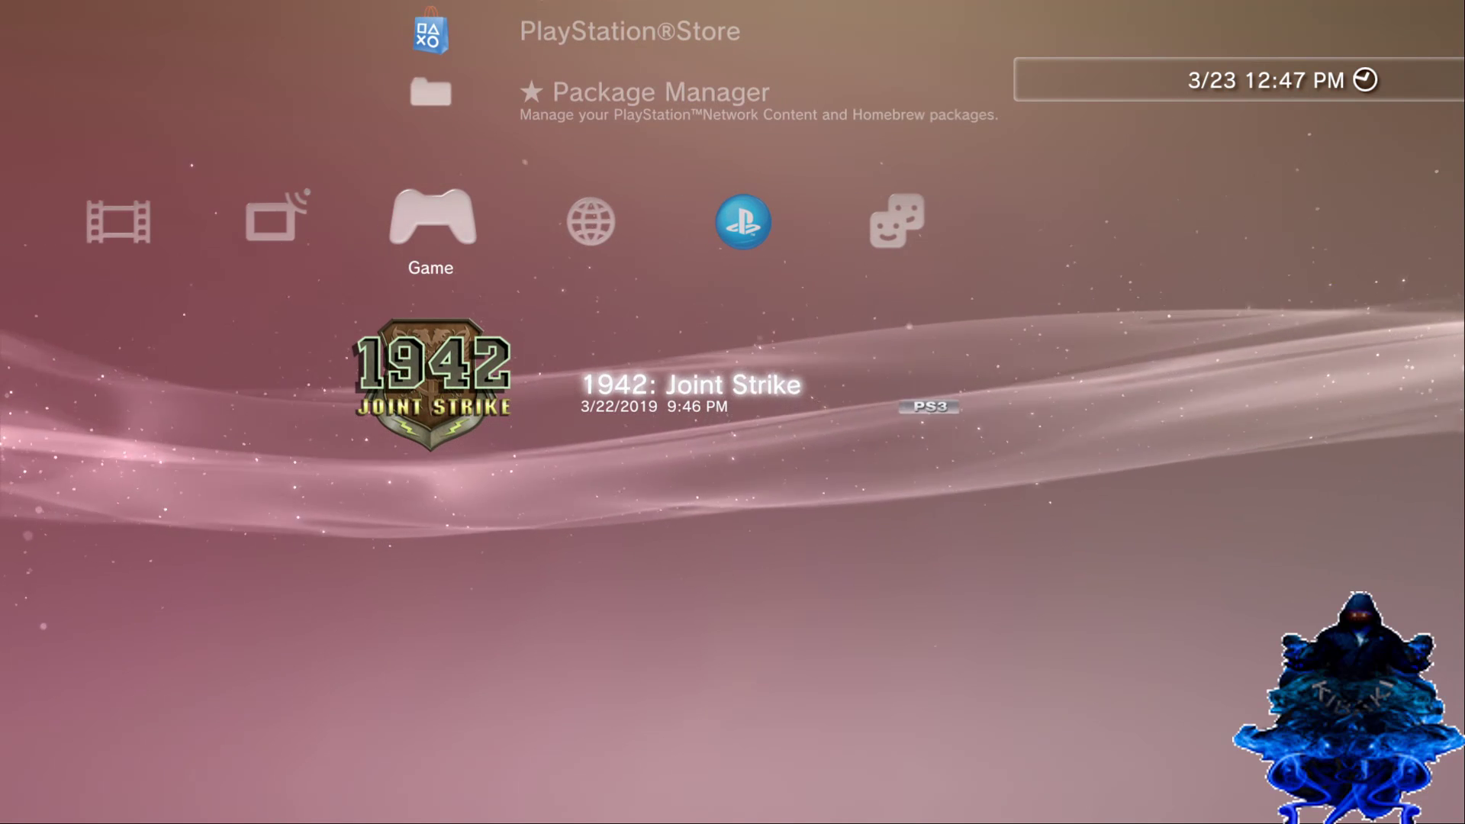